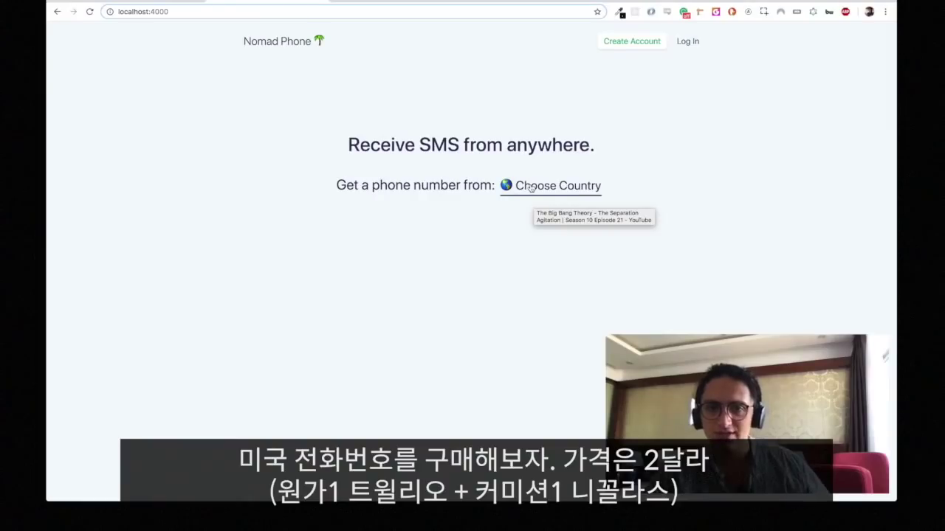
Step: Choose United States as the country to get a phone number from
left_click(517, 186)
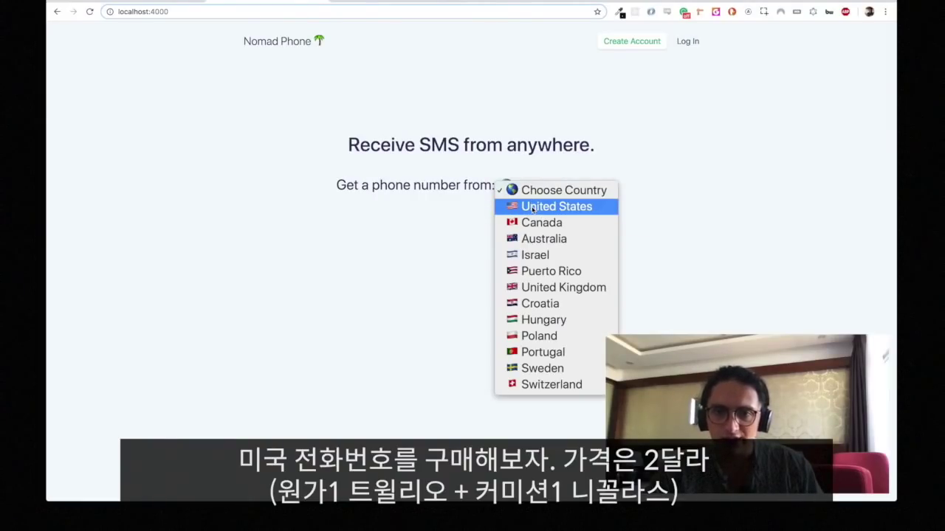
left_click(423, 221)
scroll(546, 221, "up", 3)
left_click(558, 170)
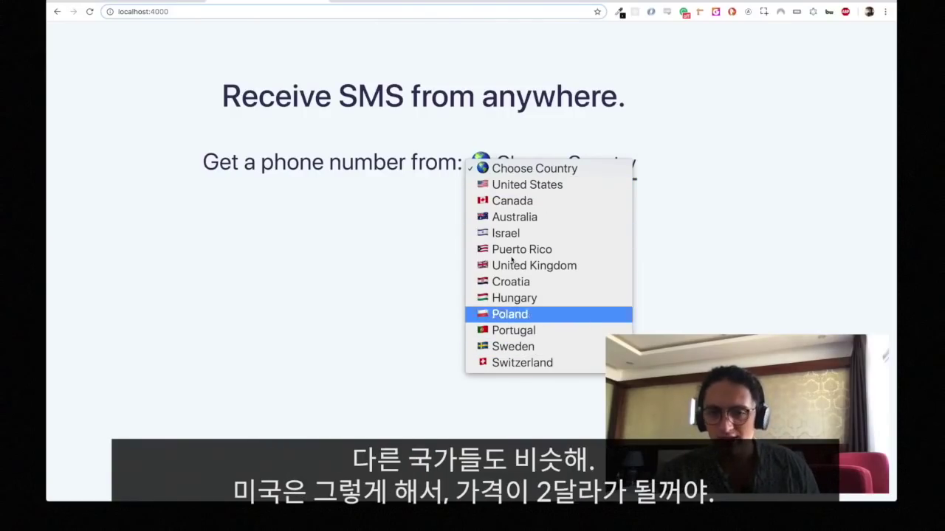
left_click(523, 185)
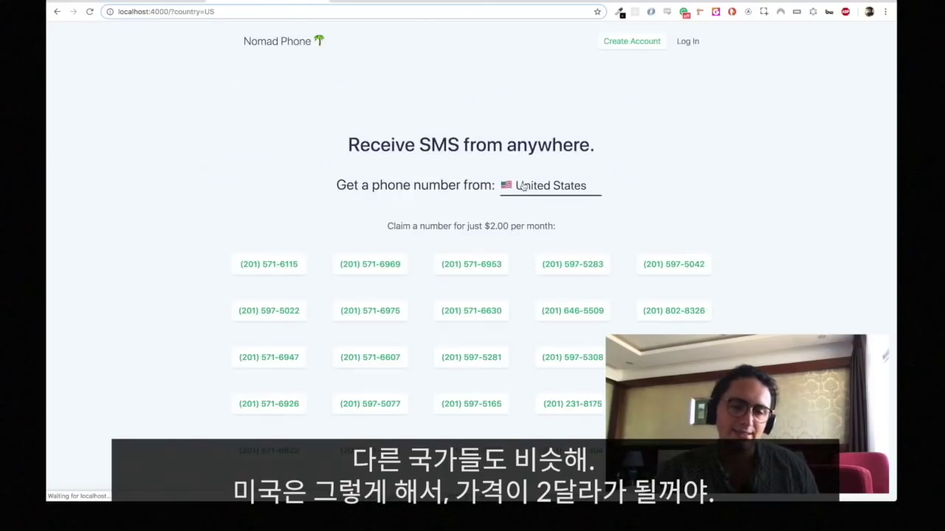
Step: Claim the phone number in the middle of the first row, check its monthly price and confirm the rental
scroll(497, 241, "up", 5)
double_click(492, 205)
scroll(492, 209, "down", 5)
left_click(458, 265)
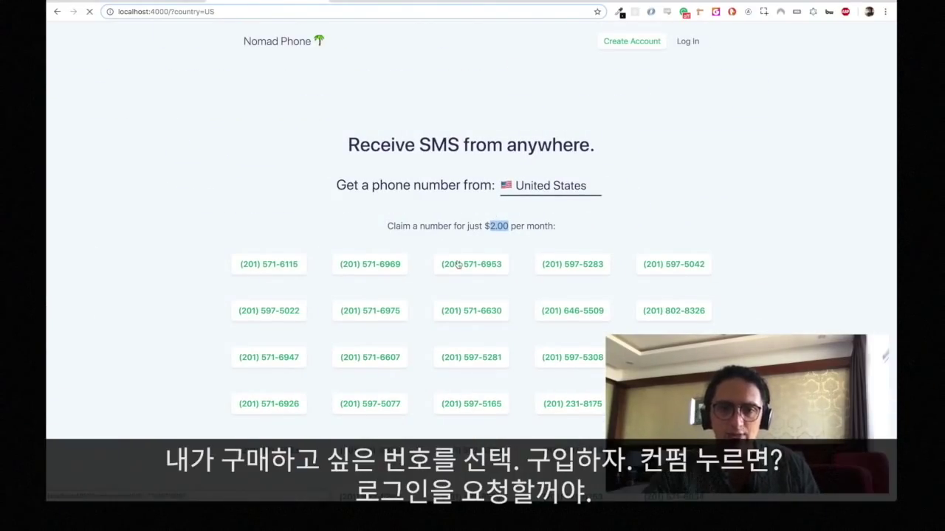
scroll(465, 130, "up", 5)
scroll(465, 130, "down", 3)
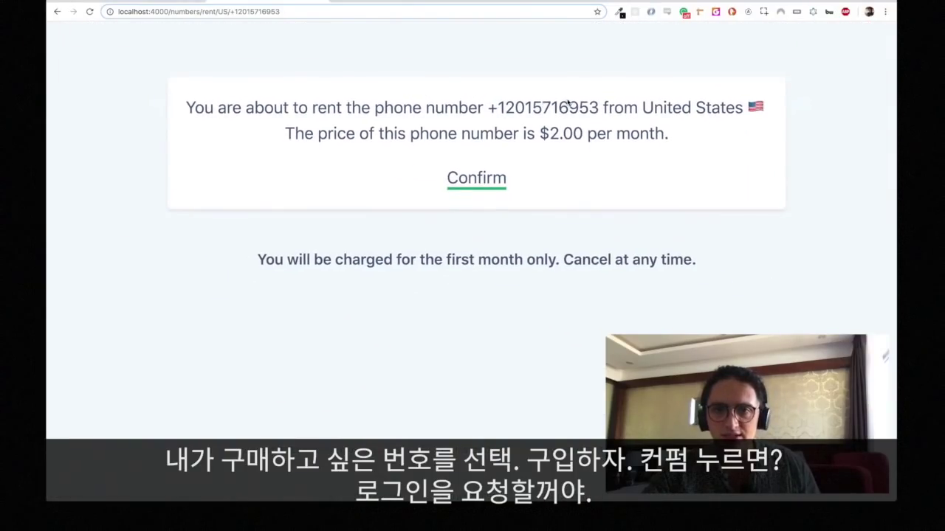
double_click(559, 135)
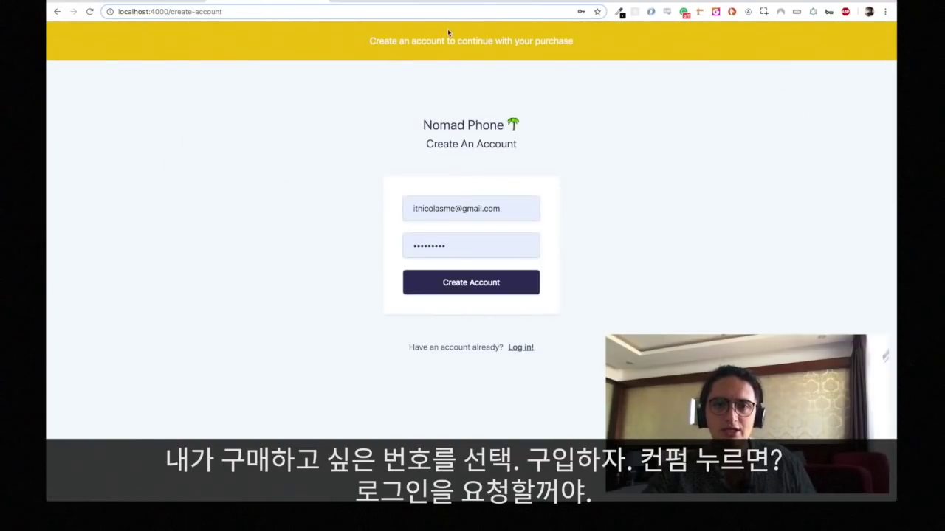
Step: Log in with the existing account's prefilled credentials instead of creating an account to continue the purchase
scroll(447, 28, "up", 5)
triple_click(312, 101)
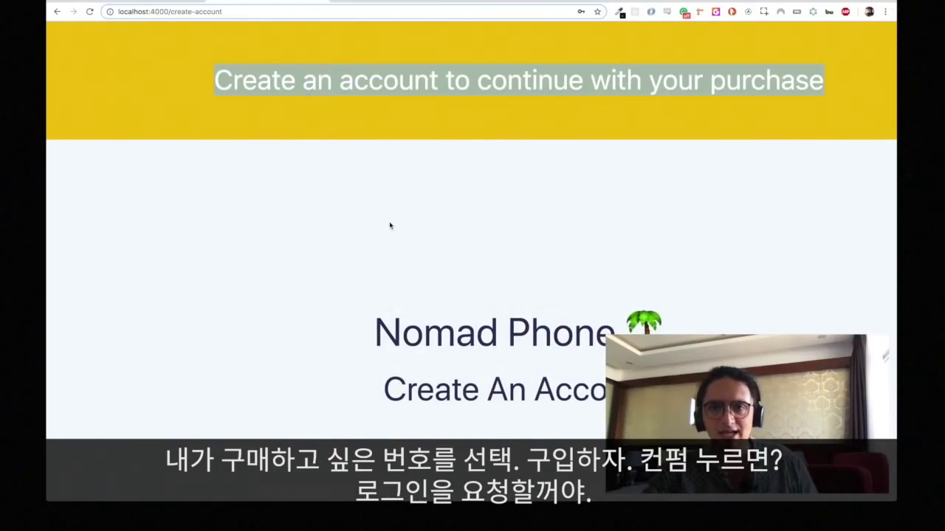
scroll(390, 226, "down", 5)
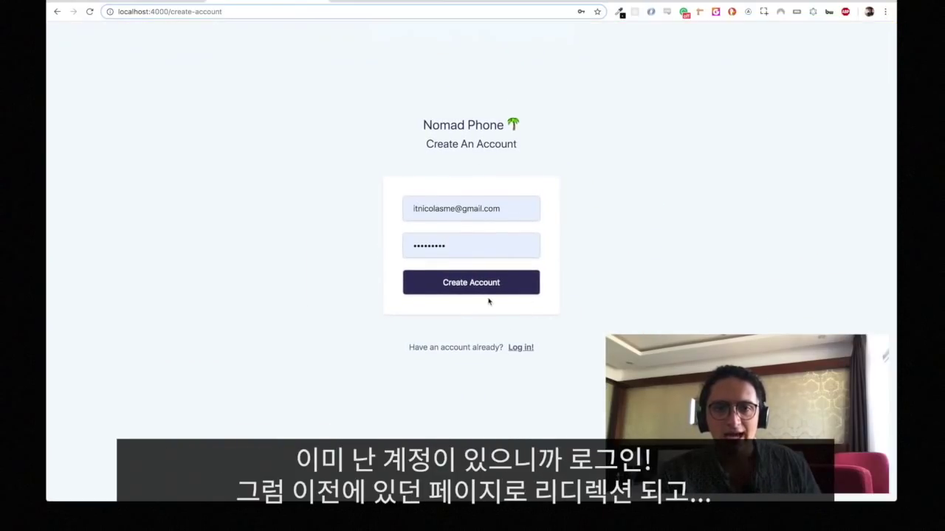
scroll(520, 351, "up", 3)
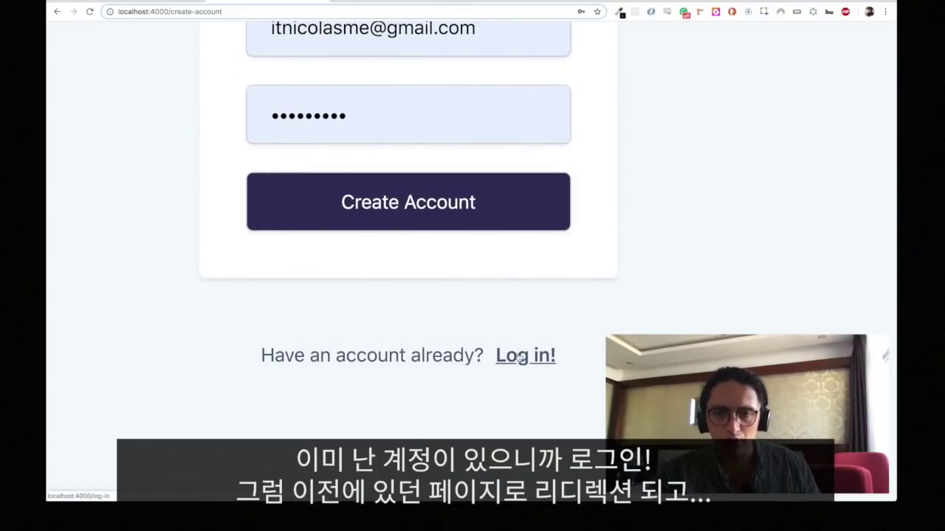
left_click(517, 347)
left_click(475, 289)
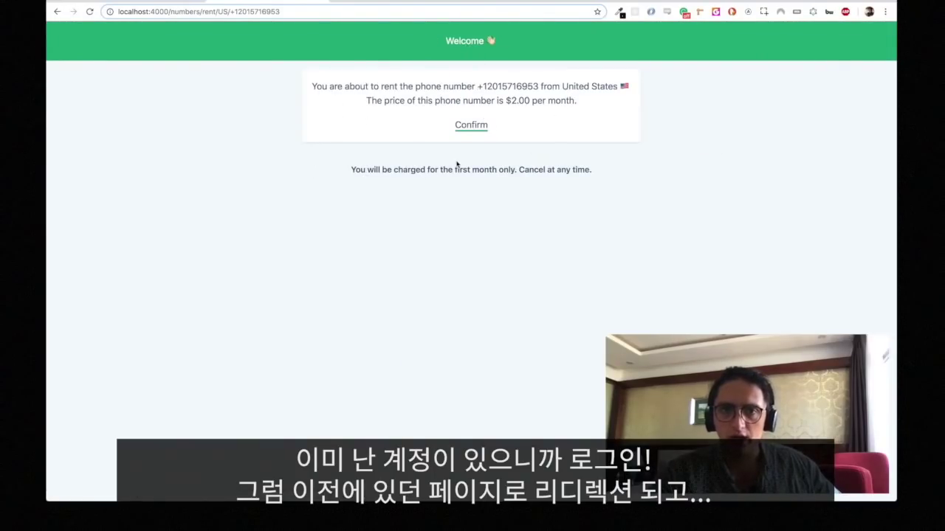
Step: Confirm the rental of the selected United States number to open its payment form
scroll(498, 104, "up", 5)
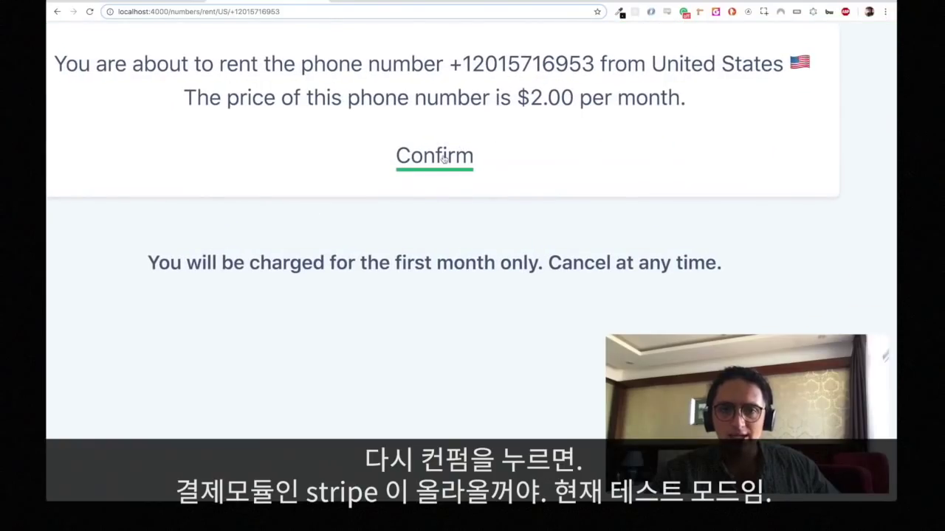
scroll(433, 162, "down", 5)
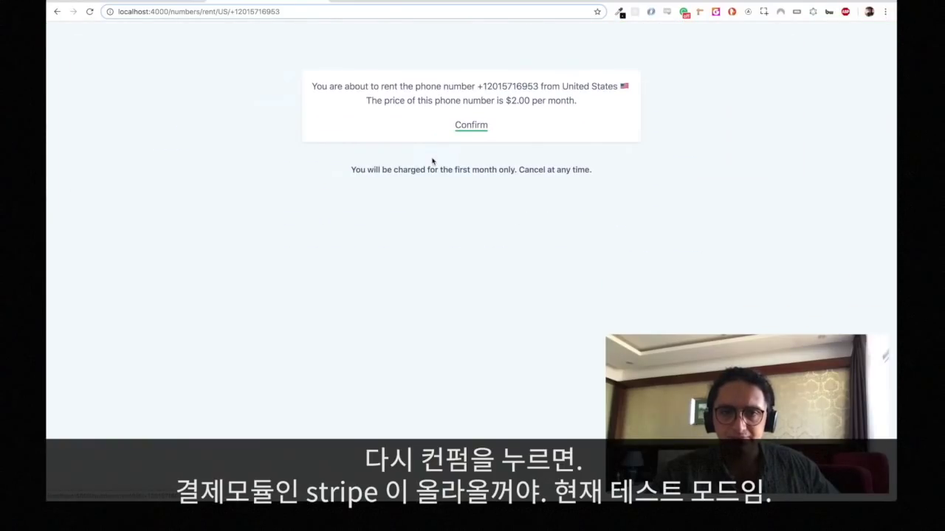
left_click(478, 127)
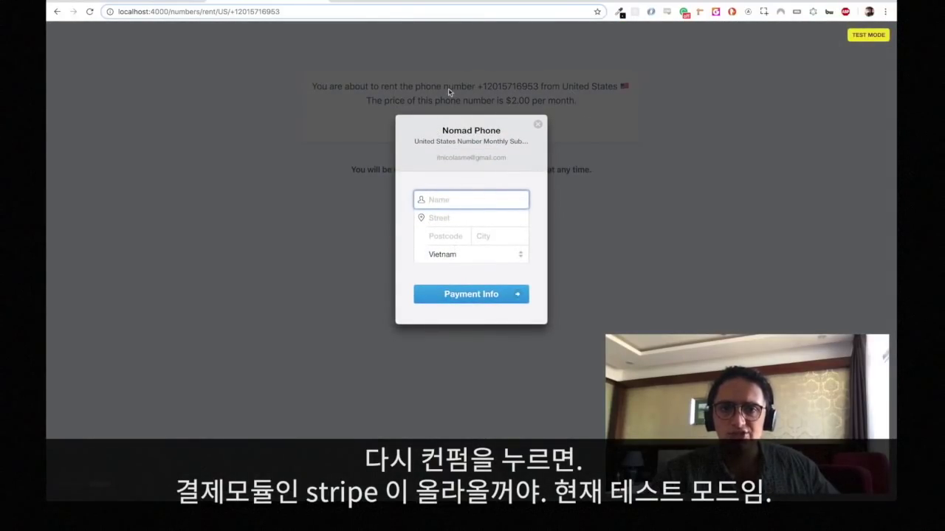
Step: Fill in the billing name and address from the first saved suggestion and continue to the payment info
scroll(454, 147, "up", 5)
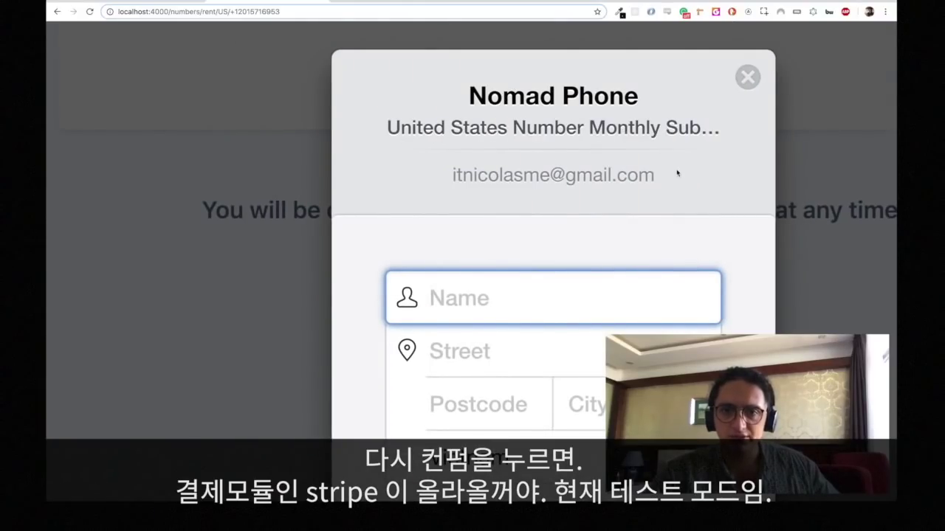
scroll(676, 172, "down", 5)
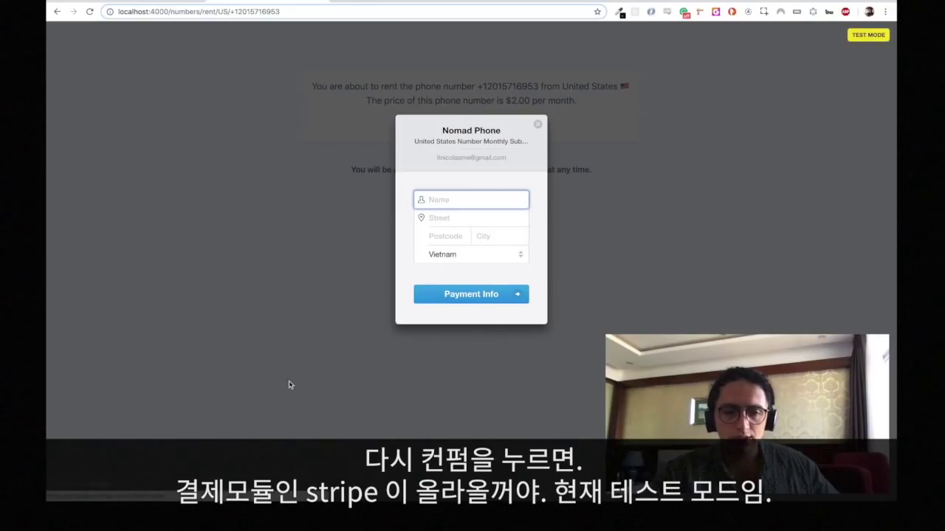
scroll(92, 486, "up", 5)
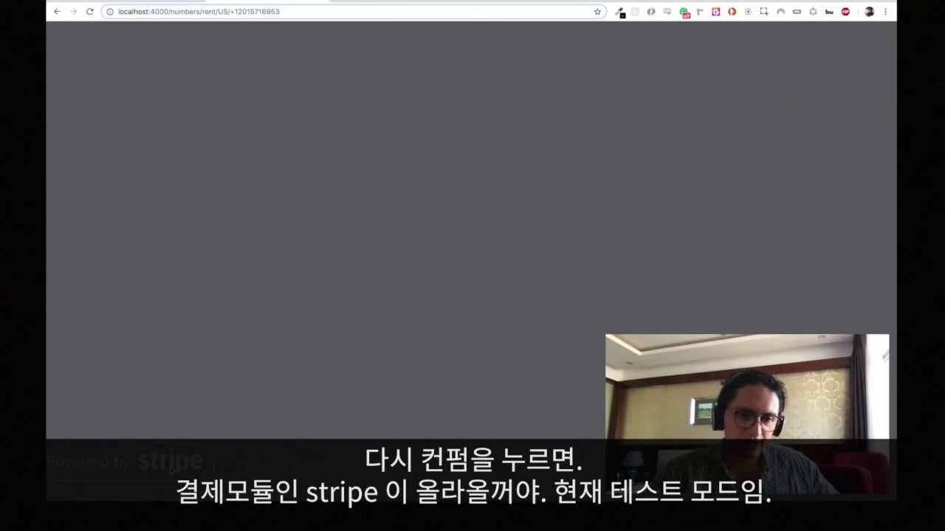
left_click(456, 196)
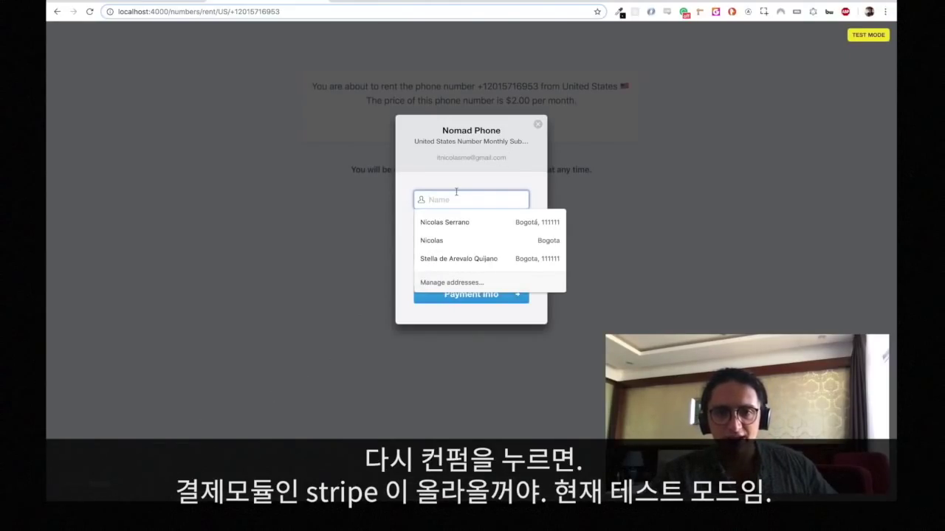
left_click(447, 220)
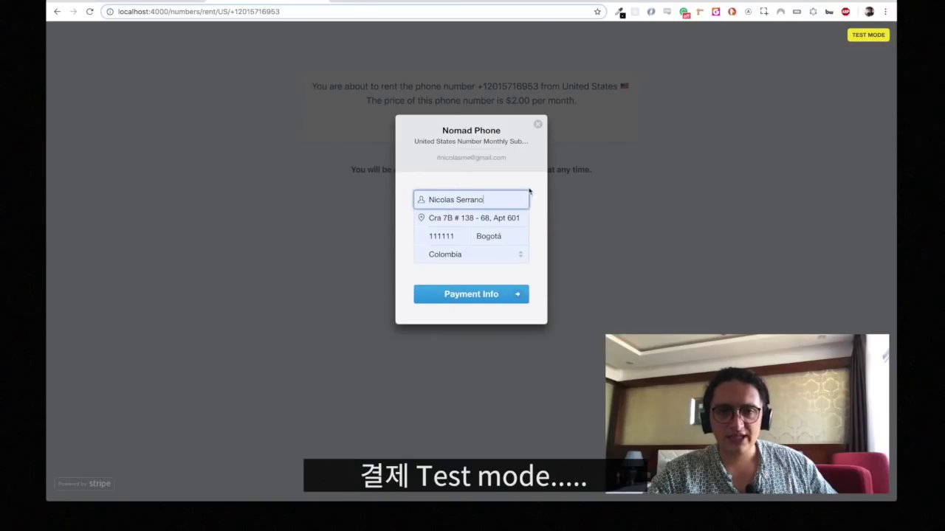
left_click(480, 299)
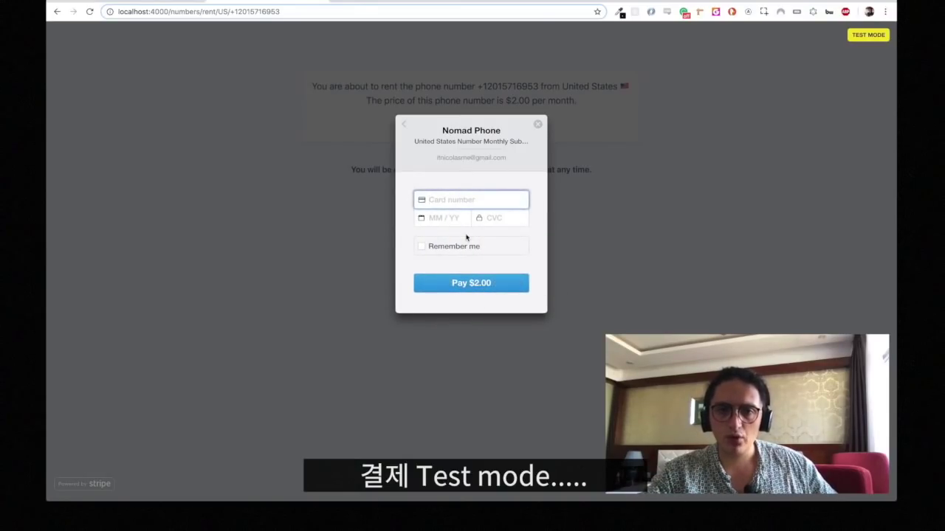
Step: Enter the test card's number, expiry date and CVC, and pay $2.00 for the phone number
type("424242424")
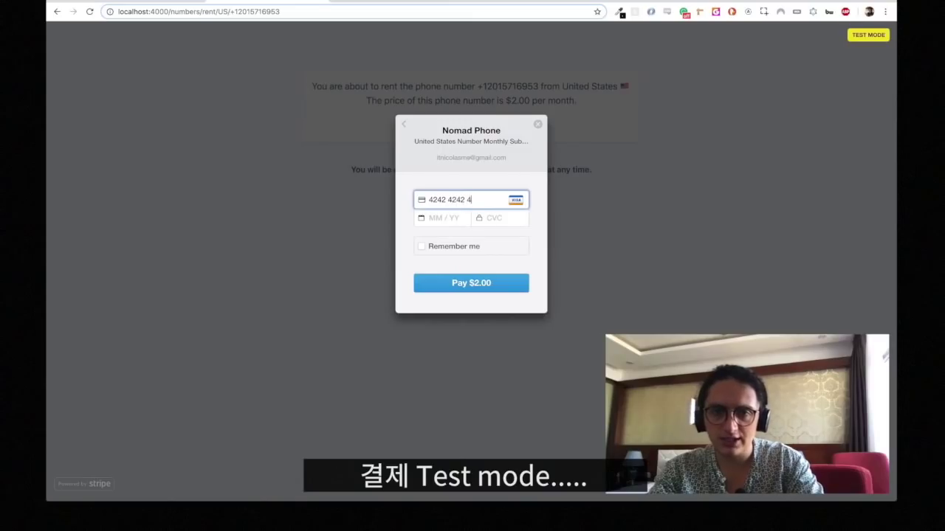
left_click(438, 216)
type("01 / 2020")
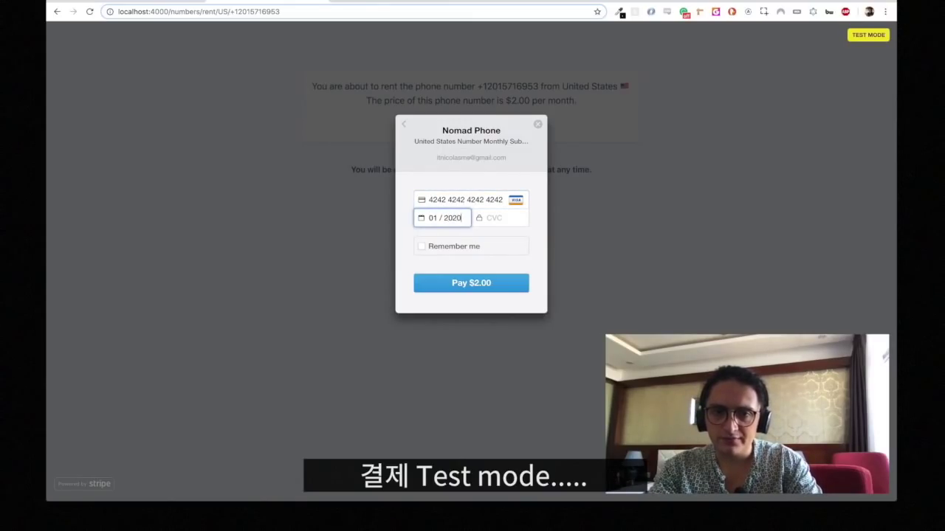
type("666")
scroll(461, 282, "up", 5)
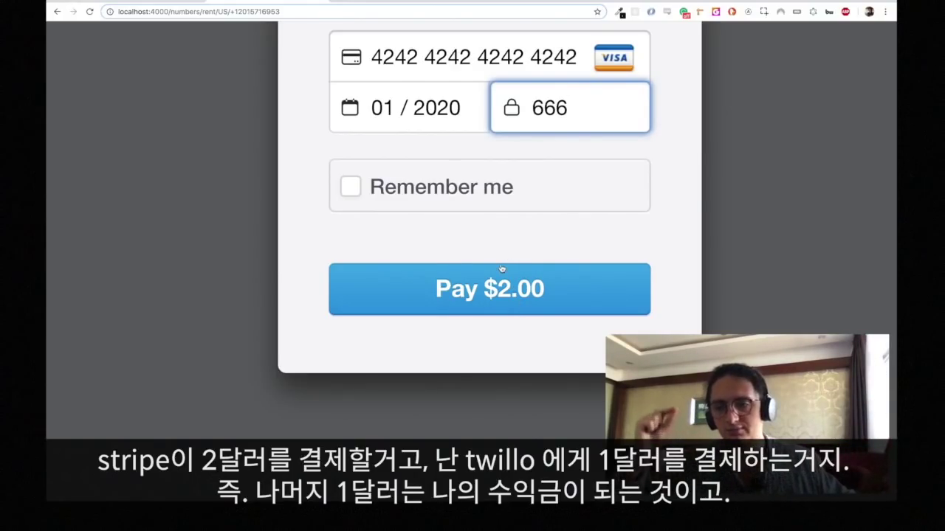
left_click(495, 304)
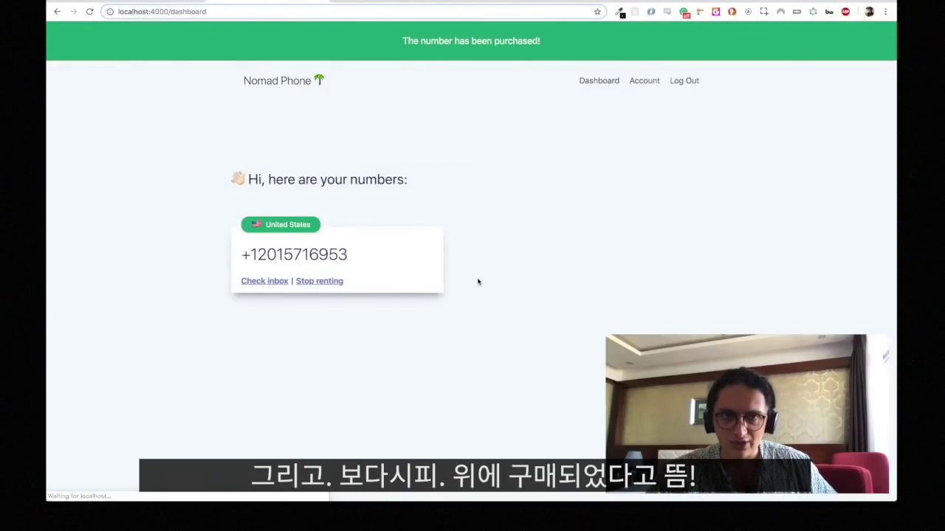
Step: Examine the purchase notice and the rented number's card with its inbox and stop-renting options in the dashboard
scroll(456, 32, "up", 5)
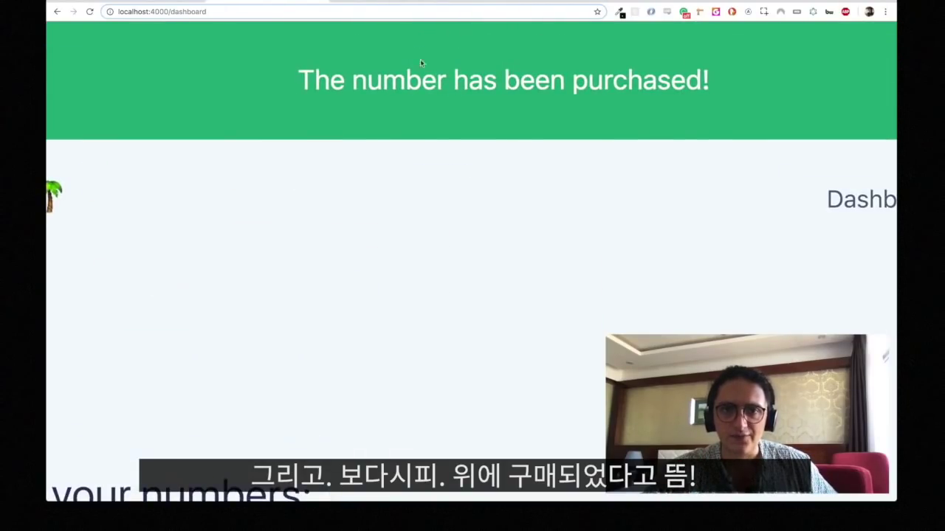
scroll(591, 223, "down", 5)
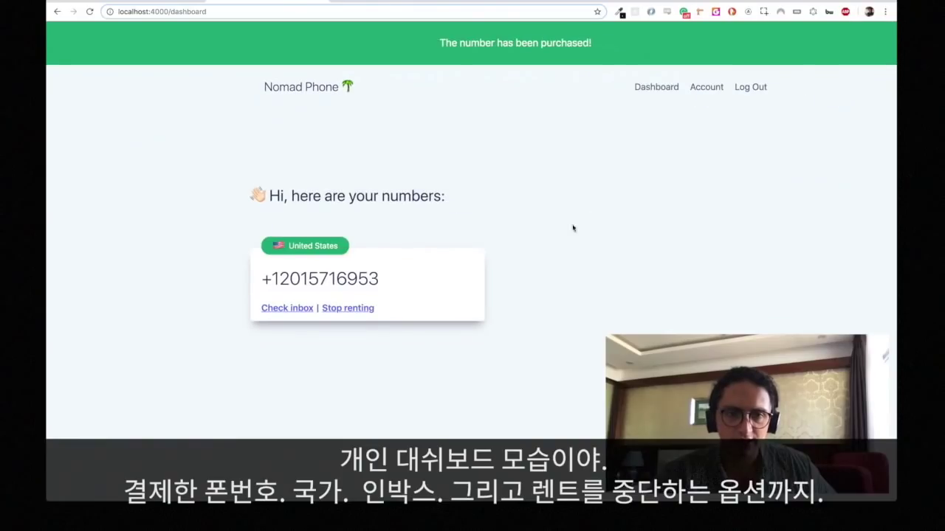
scroll(294, 304, "up", 5)
scroll(294, 304, "down", 5)
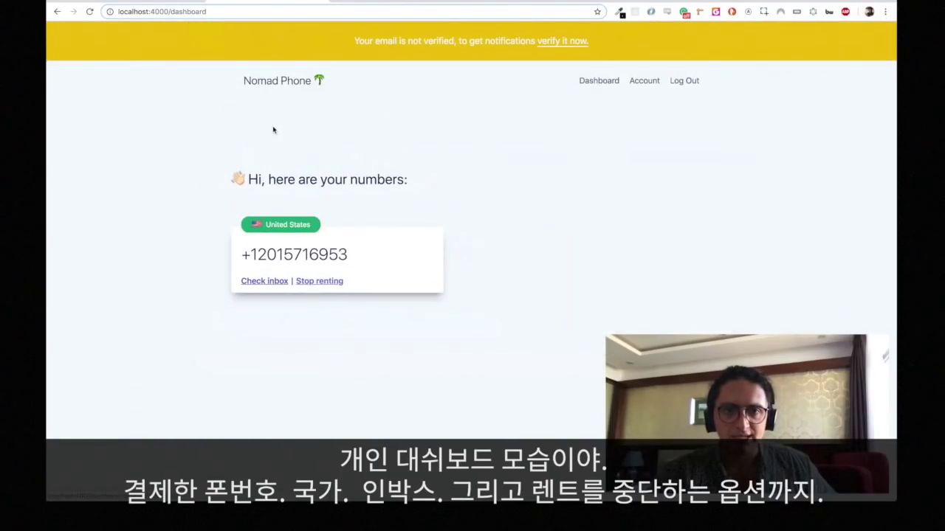
scroll(229, 190, "up", 5)
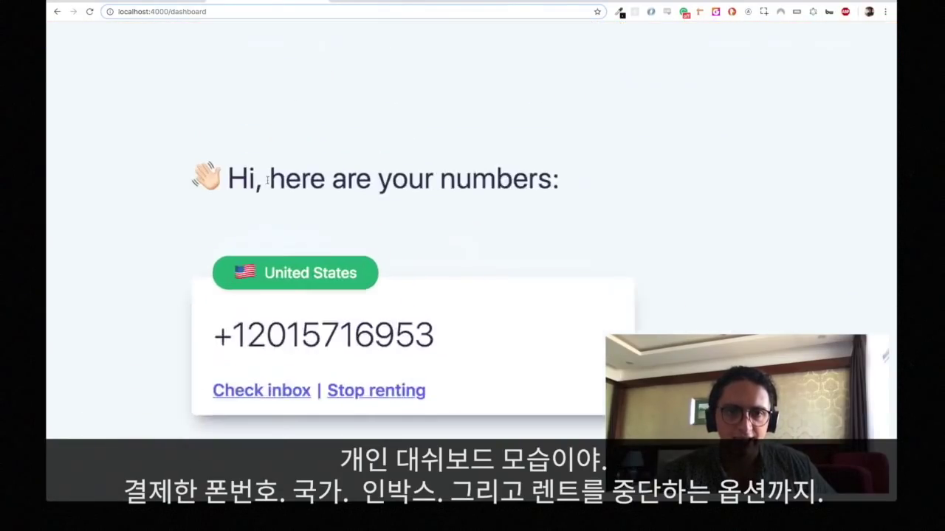
scroll(516, 159, "down", 4)
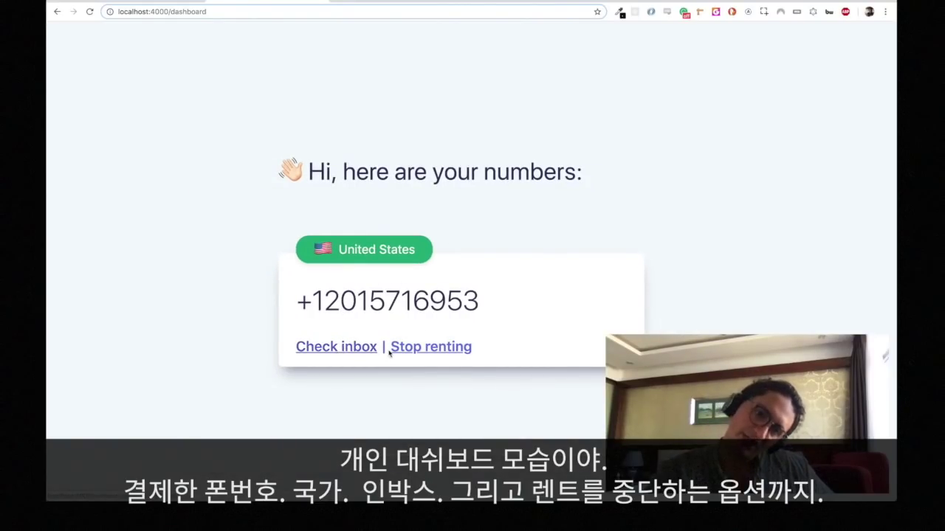
scroll(432, 359, "down", 4)
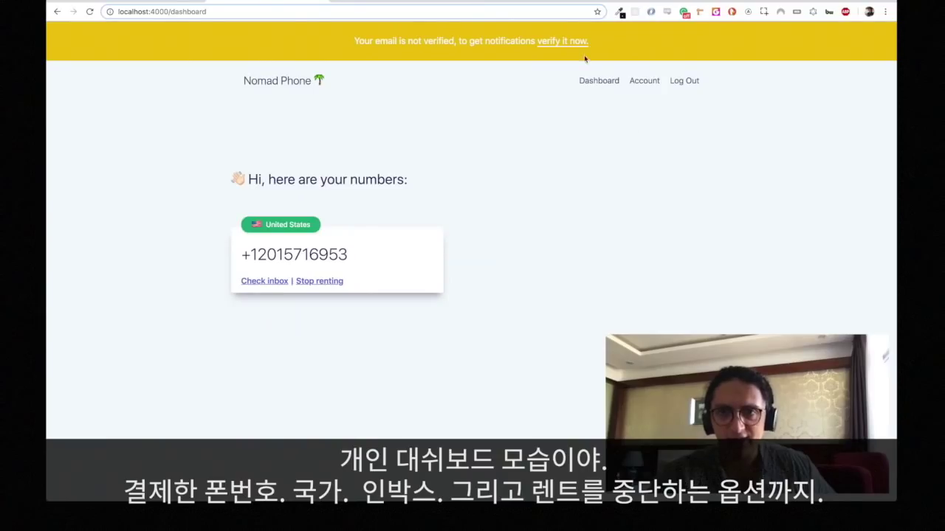
Step: Look through the account page's settings, visit the home page and return to the numbers dashboard
left_click(643, 82)
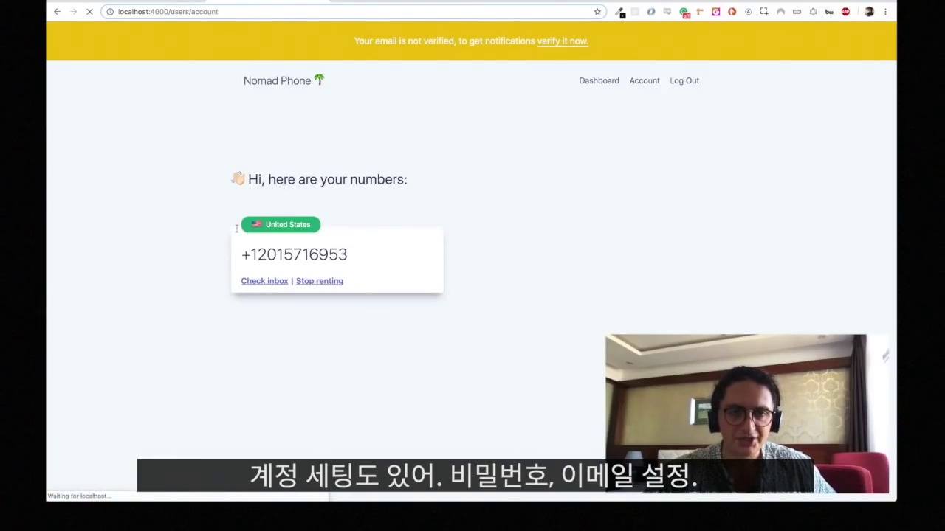
left_click(263, 236)
scroll(259, 257, "left", 5)
left_click(257, 253)
scroll(432, 268, "left", 5)
left_click(292, 85)
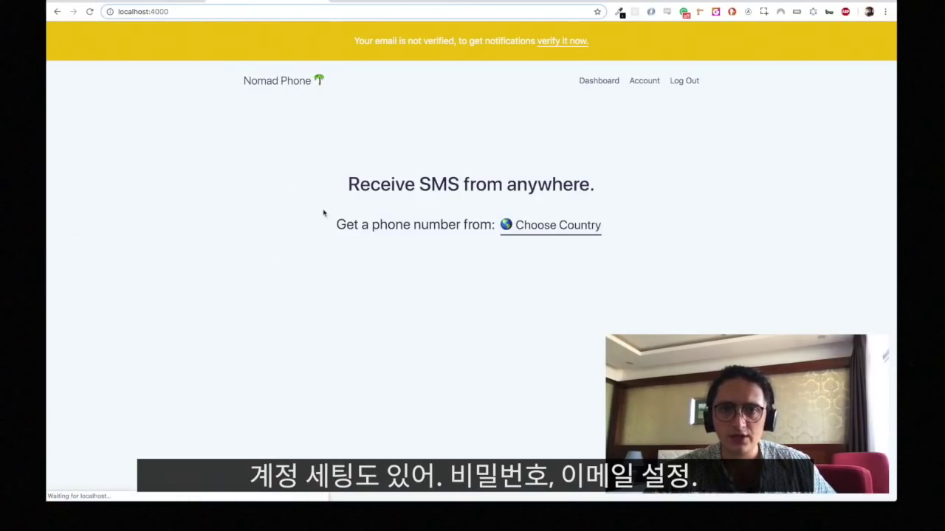
left_click(604, 87)
Step: Switch to the Stripe dashboard, reload the test customers list and examine the customer's email and default payment source
left_click(142, 3)
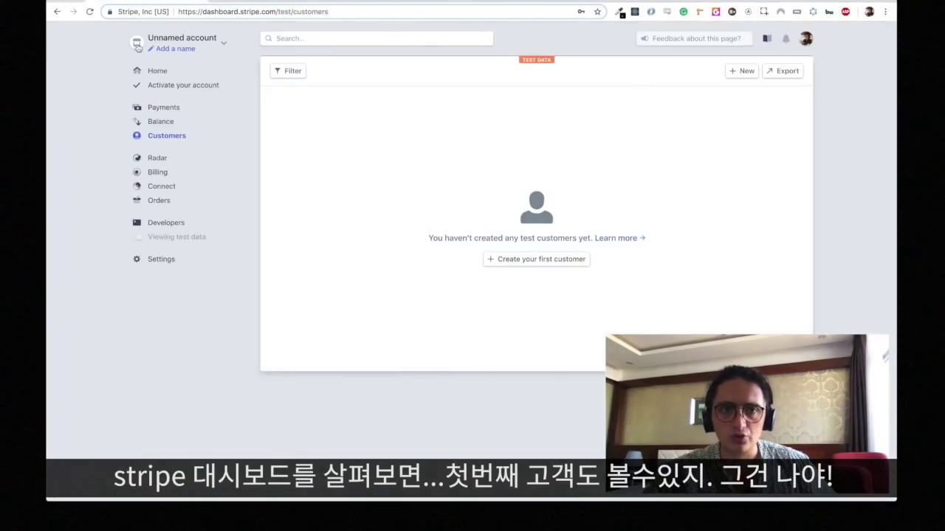
left_click(91, 13)
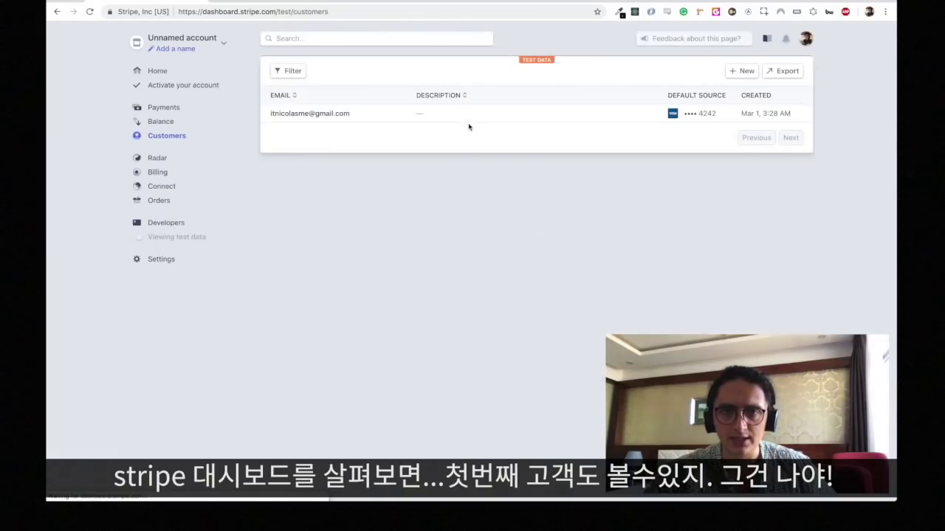
scroll(310, 138, "up", 5)
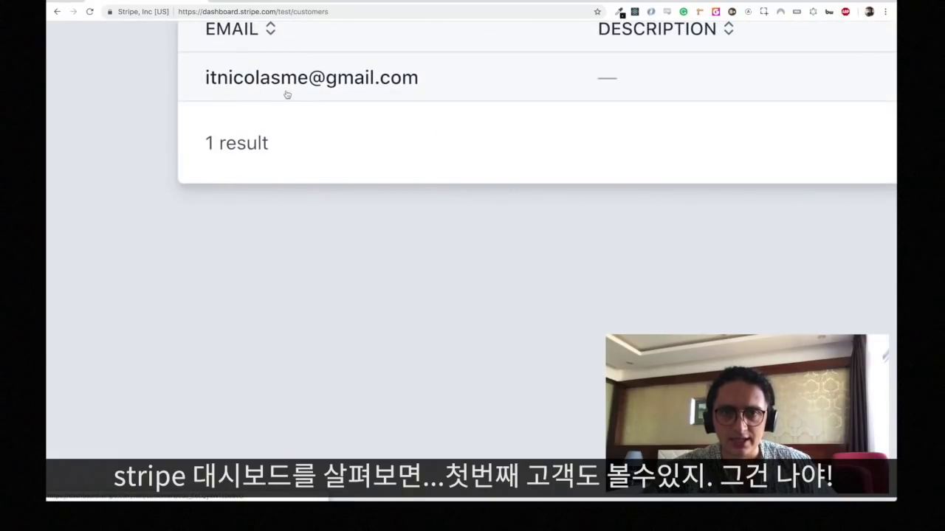
scroll(287, 94, "down", 5)
scroll(710, 116, "up", 5)
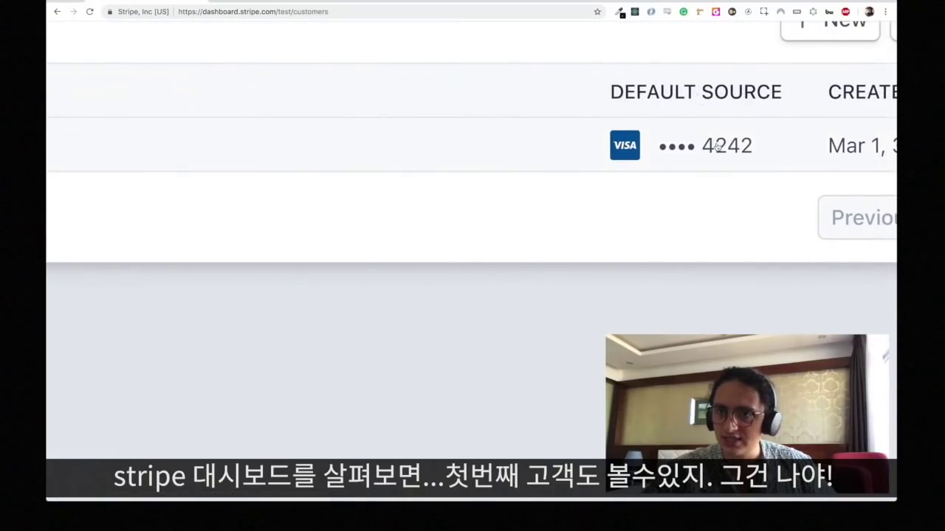
Step: Open the test customer's record and examine its US Phone Number subscription event and its payments section
scroll(709, 155, "right", 3)
scroll(609, 150, "down", 5)
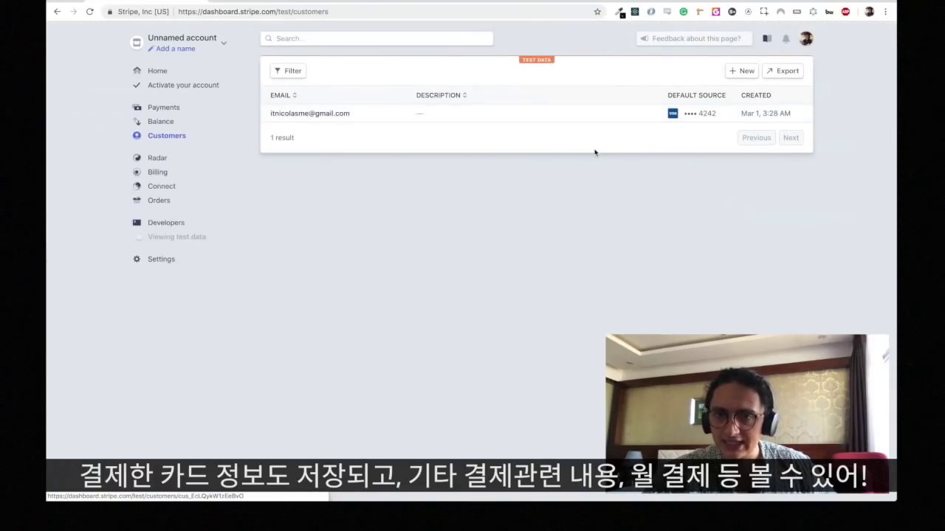
left_click(299, 120)
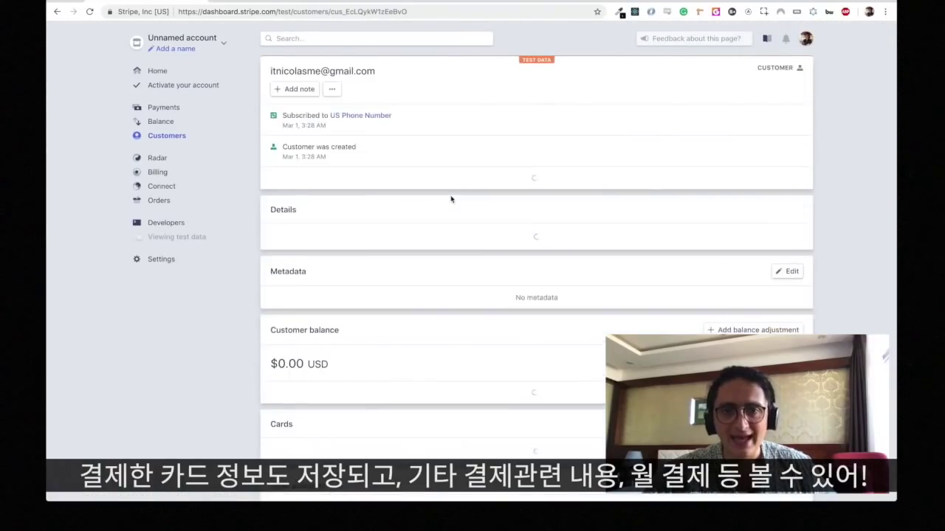
scroll(312, 116, "up", 5)
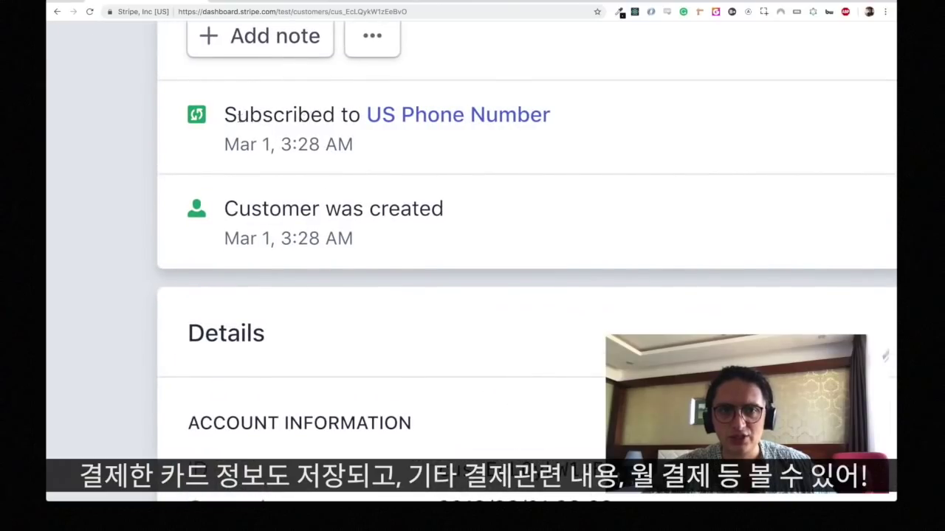
double_click(239, 116)
scroll(443, 123, "down", 5)
scroll(446, 175, "down", 3)
scroll(446, 175, "down", 10)
scroll(353, 223, "up", 5)
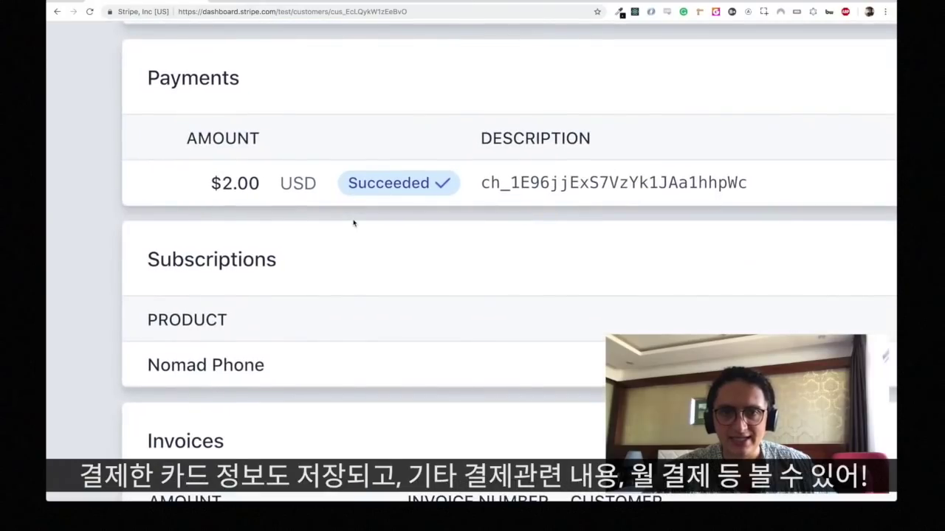
scroll(353, 223, "down", 5)
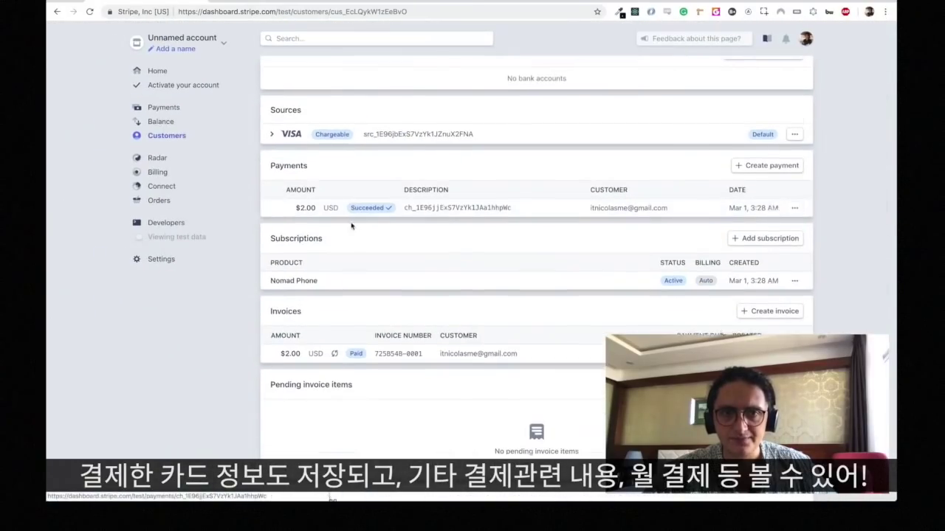
Step: Review the customer's email, account details, payment amount, subscription and invoice on the customer record
scroll(353, 226, "up", 15)
left_click(291, 84)
triple_click(291, 71)
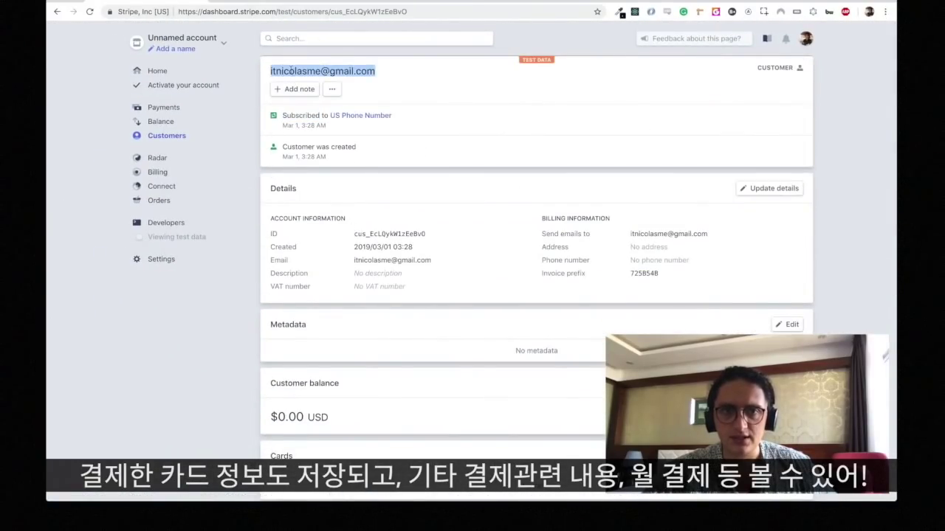
scroll(541, 331, "down", 3)
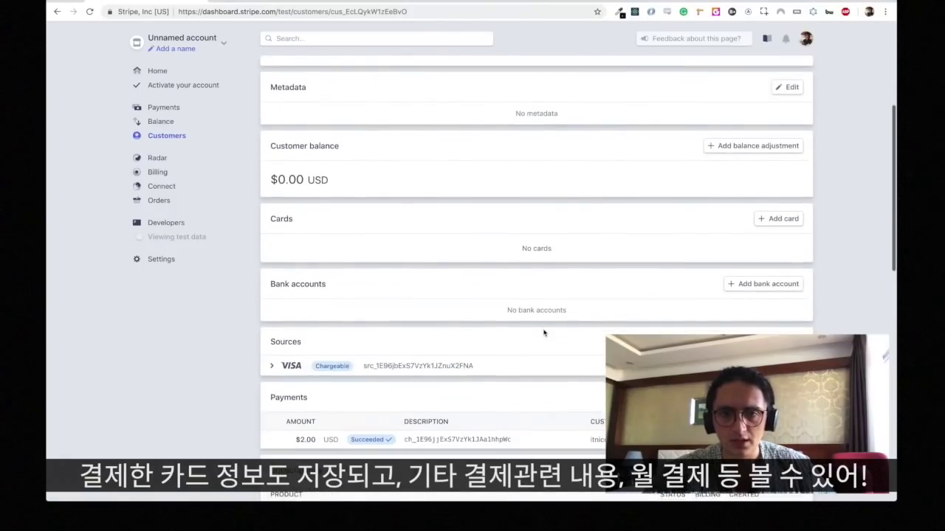
scroll(362, 401, "down", 1)
scroll(183, 213, "up", 5)
scroll(183, 213, "down", 5)
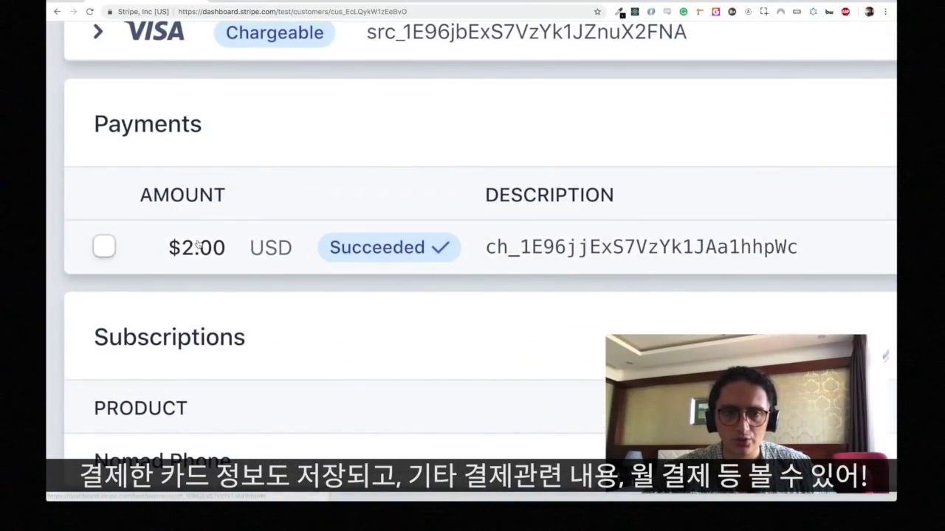
scroll(276, 332, "down", 3)
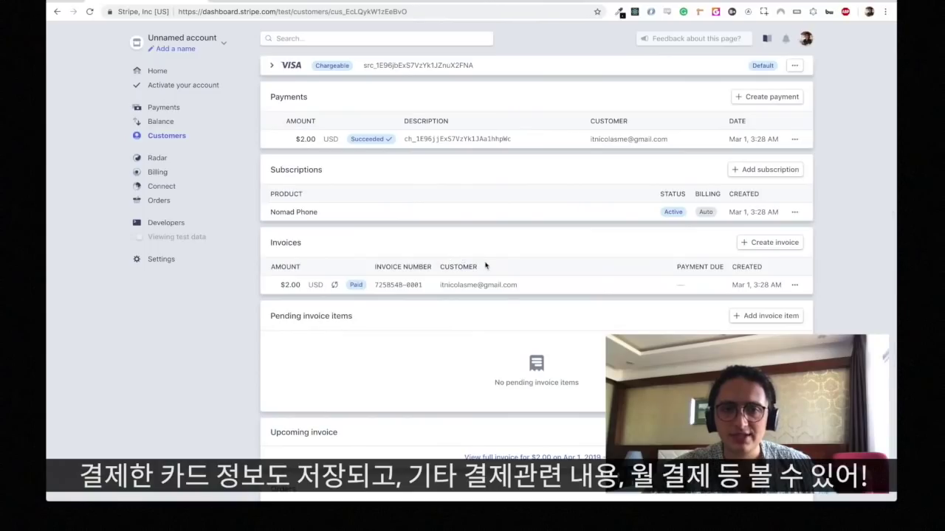
scroll(564, 199, "up", 3)
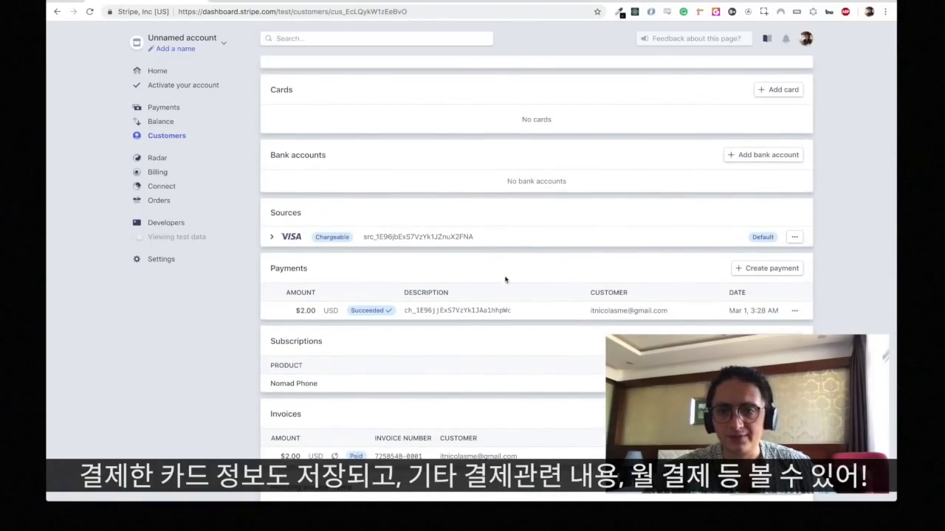
scroll(273, 245, "up", 5)
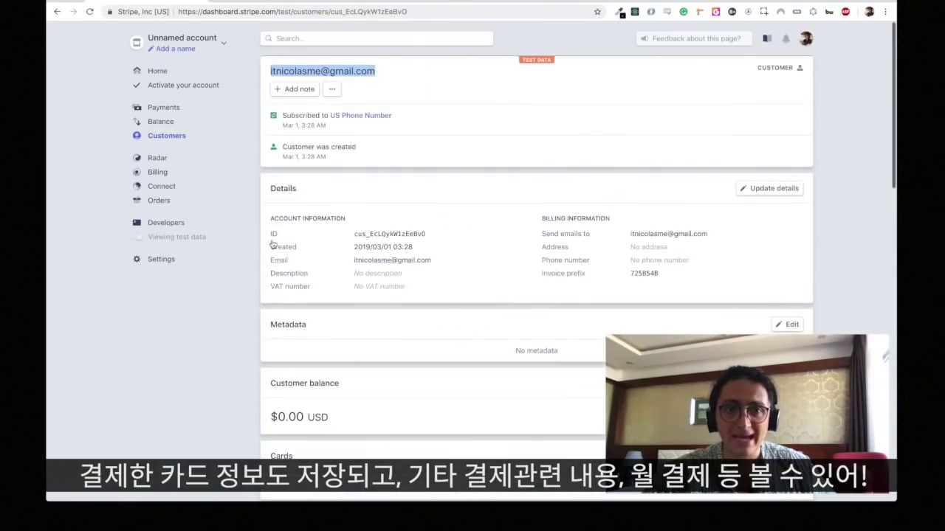
Step: Look through the test payments list and the home page's gross volume and analytics figures
left_click(159, 108)
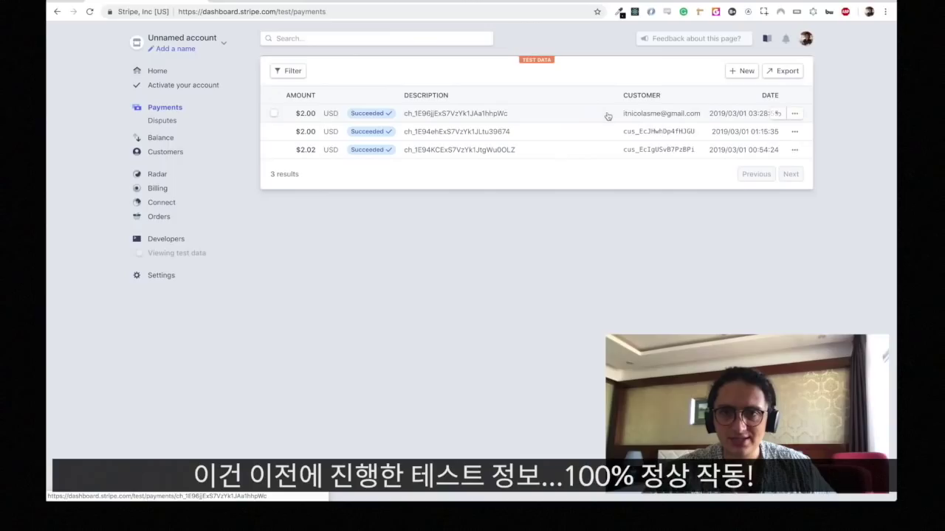
left_click(158, 70)
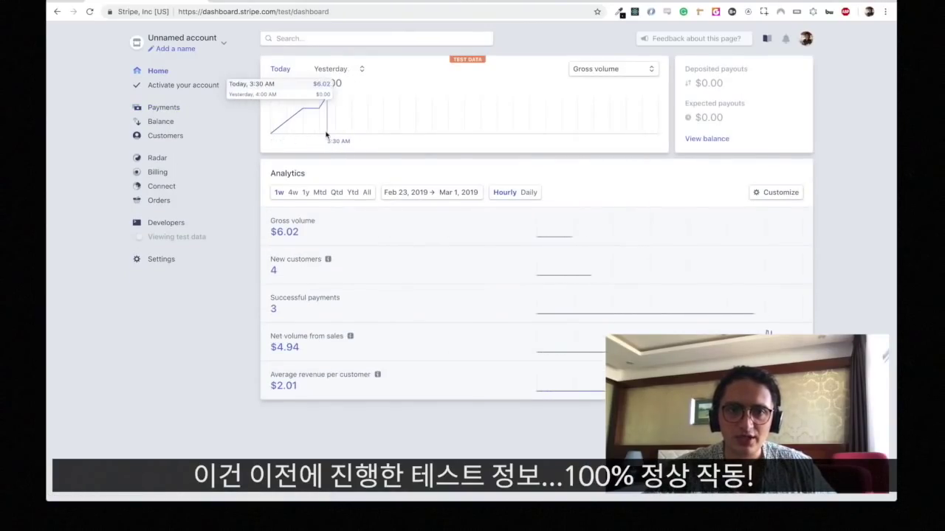
scroll(327, 135, "up", 5)
scroll(328, 84, "up", 2)
scroll(328, 165, "down", 5)
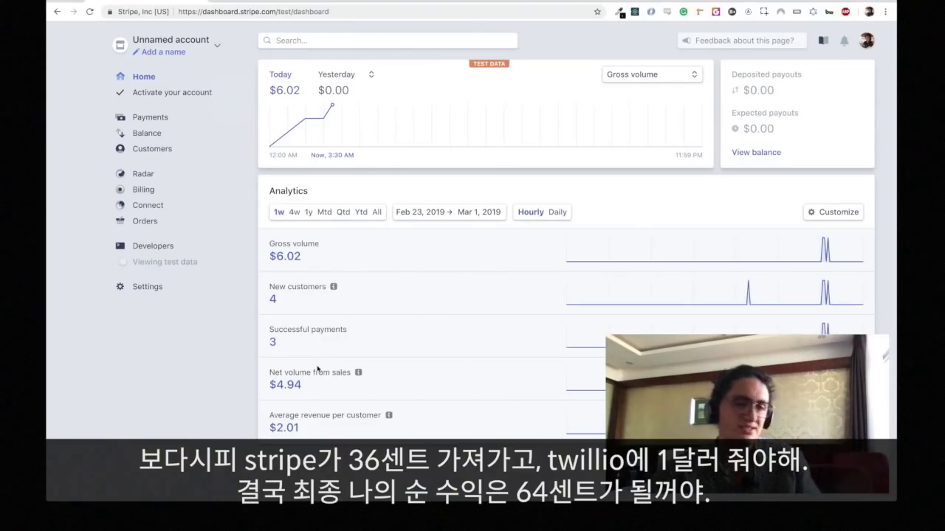
Step: Open the most recent test payment and examine its fee and net amount in the payment details
left_click(143, 121)
left_click(312, 124)
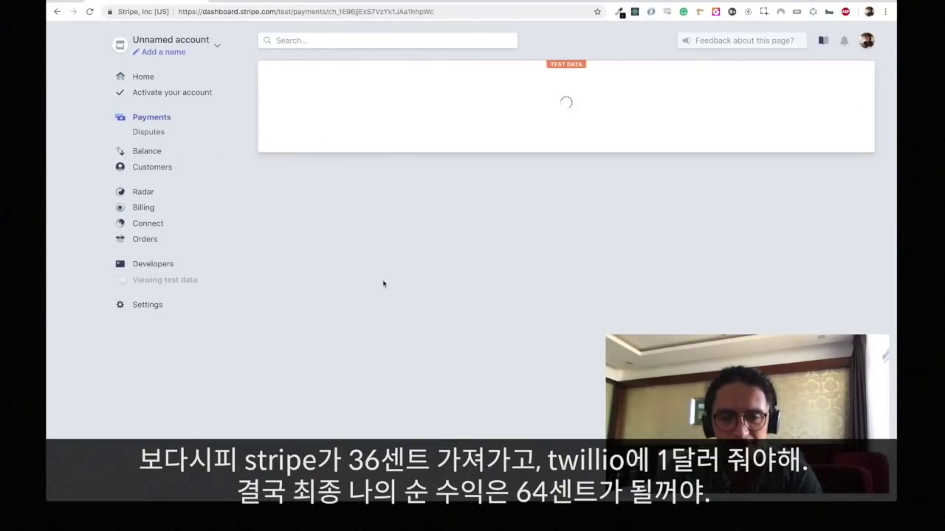
scroll(405, 327, "up", 5)
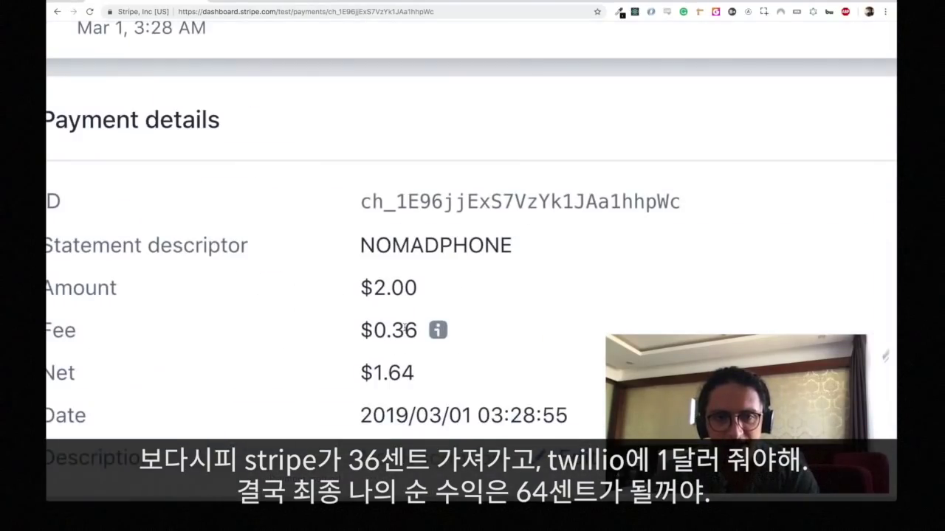
left_click_drag(386, 329, 418, 329)
left_click(425, 383)
left_click_drag(414, 373, 384, 373)
left_click(381, 373)
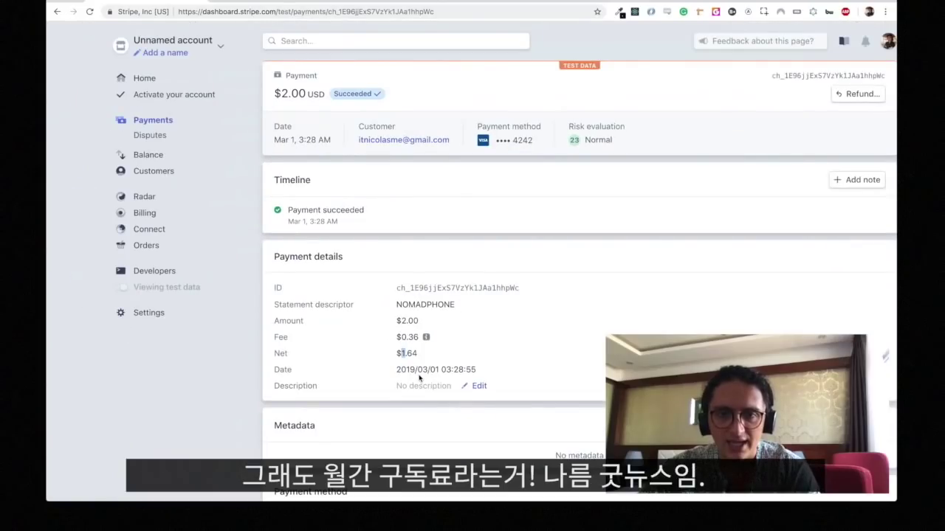
Step: Return to the customers list and reopen the test customer's record to view its subscription
left_click(92, 174)
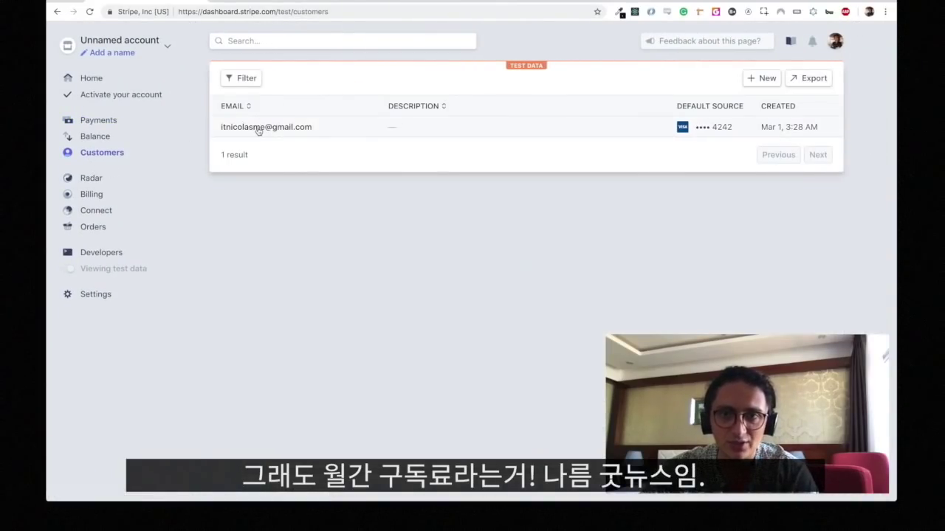
left_click(258, 127)
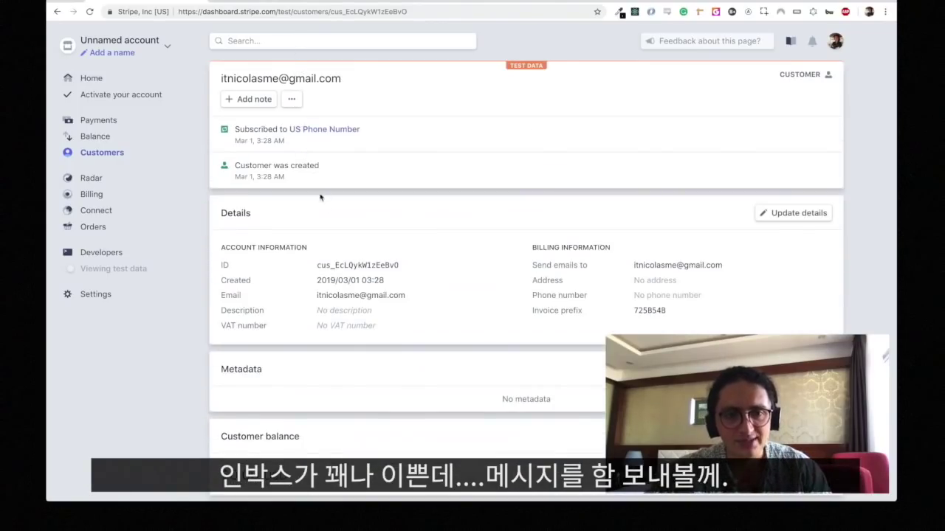
scroll(359, 236, "down", 1)
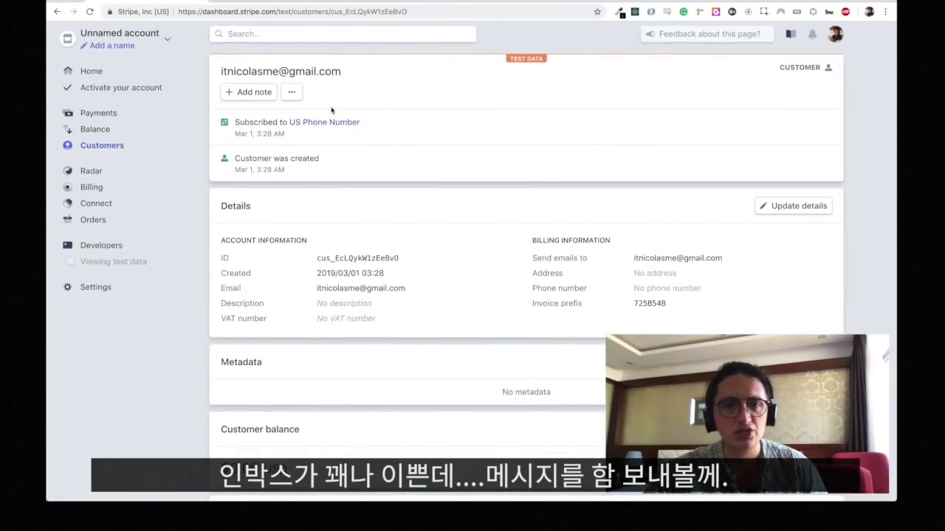
Step: Switch to Nomad Phone, open the rented number's inbox and copy the phone number from its heading
left_click(260, 6)
left_click(268, 281)
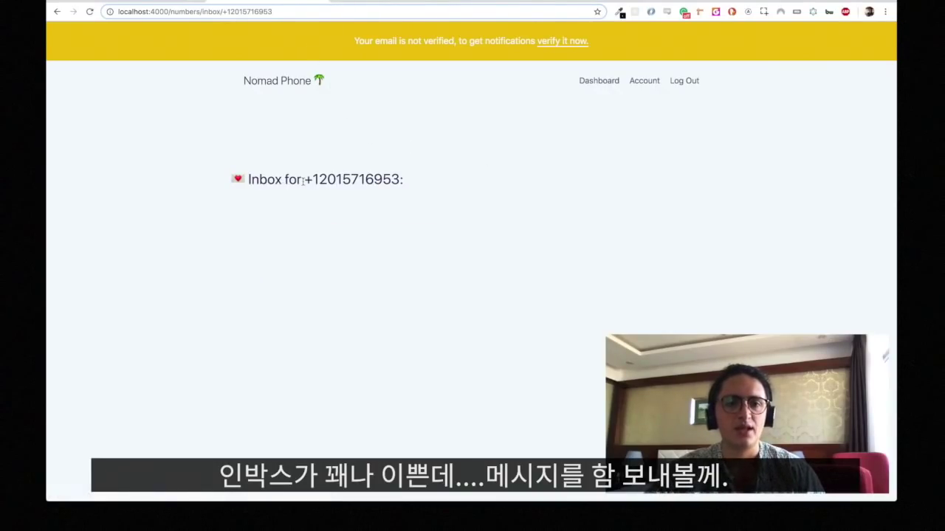
left_click_drag(314, 180, 397, 174)
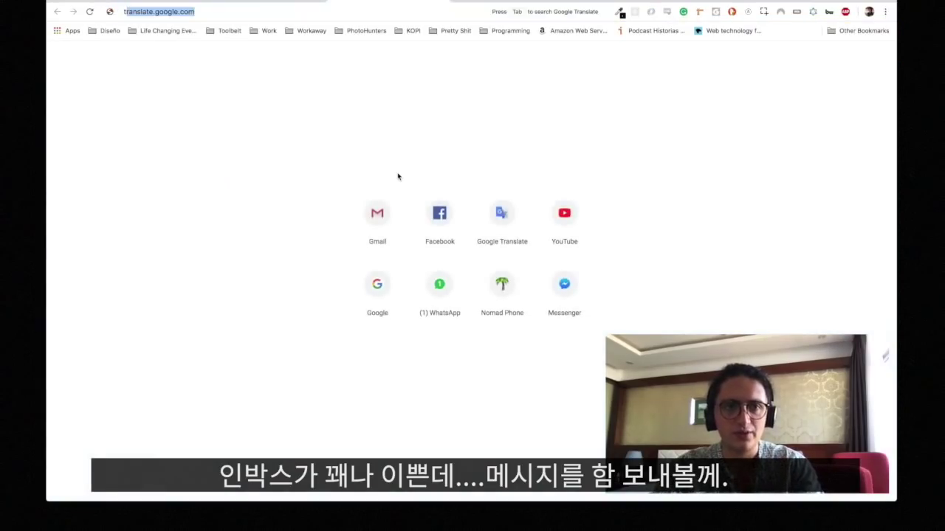
Step: Open Twilio's Build with Programmable SMS page in a new browser tab
type("twilio")
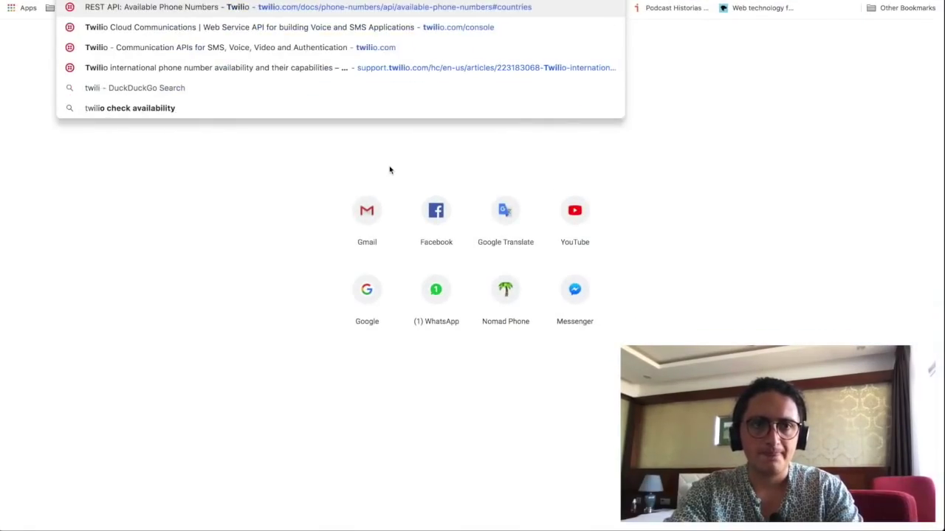
key("Down")
key("Down")
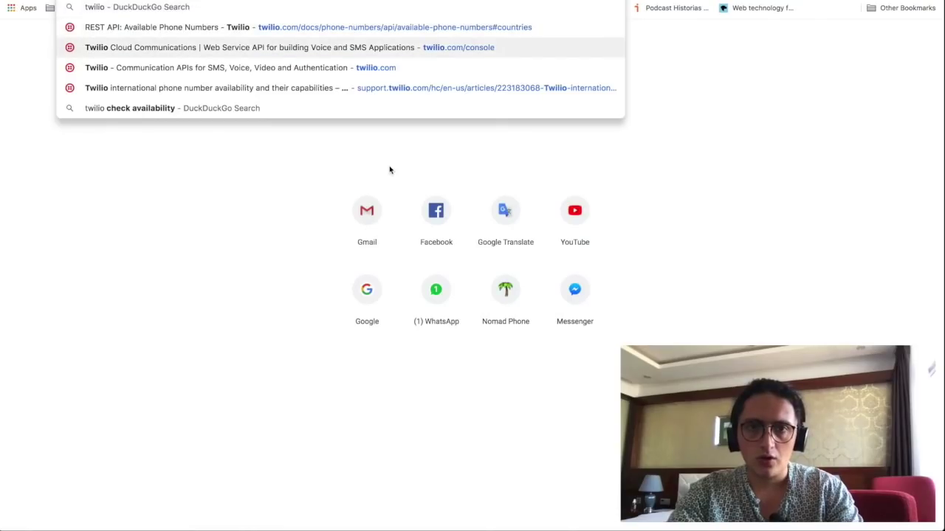
type("/")
key("Down")
key("Down")
key("Return")
key("ctrl+shift+Tab")
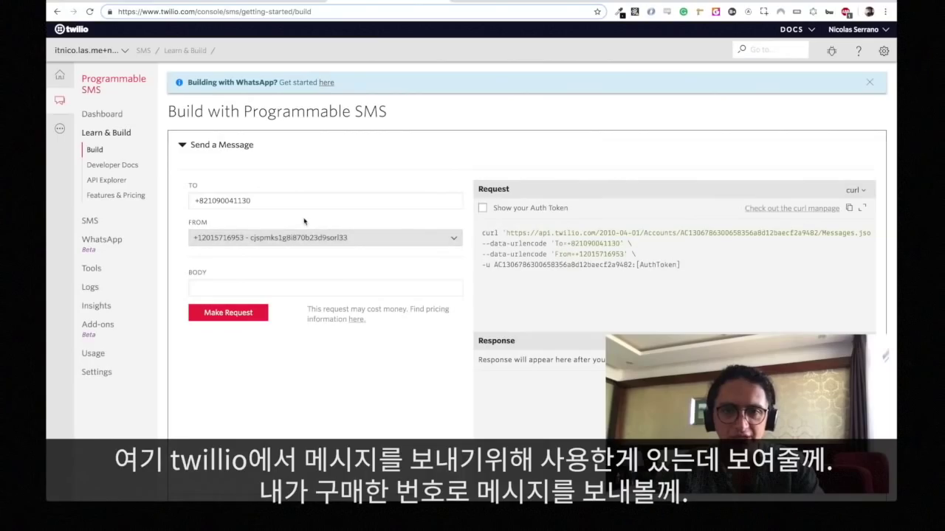
Step: Choose the other available Twilio number as the sender and paste the rented phone number as the recipient
left_click(264, 236)
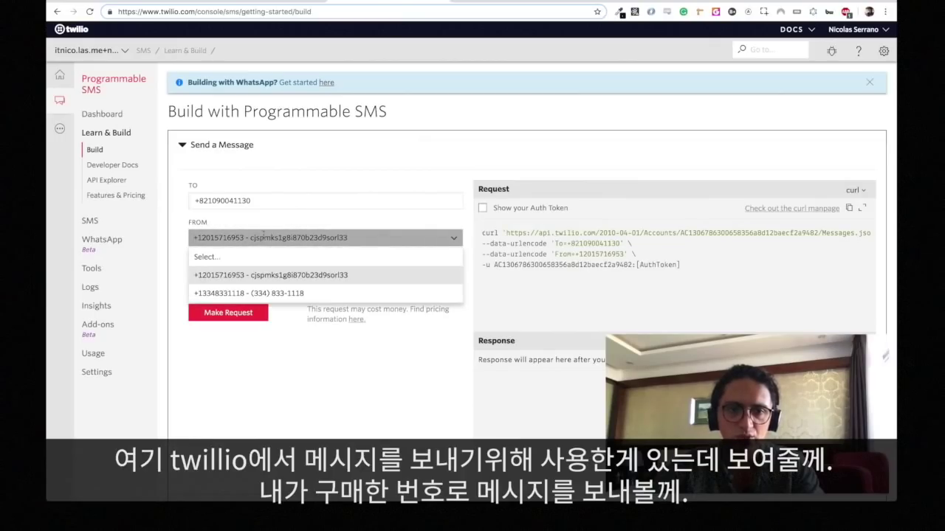
left_click(283, 292)
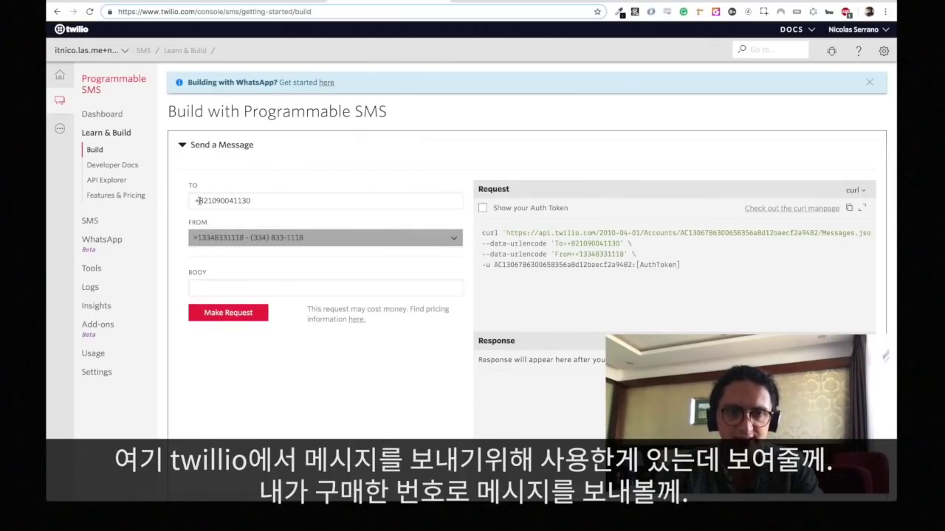
left_click_drag(197, 200, 302, 214)
key("super+v")
Step: Compare the message's recipient number with the one in the Nomad Phone inbox heading and return to Twilio
scroll(197, 200, "up", 5)
left_click_drag(192, 204, 382, 222)
left_click(266, 4)
left_click_drag(401, 178, 311, 178)
key("ctrl+shift+Tab")
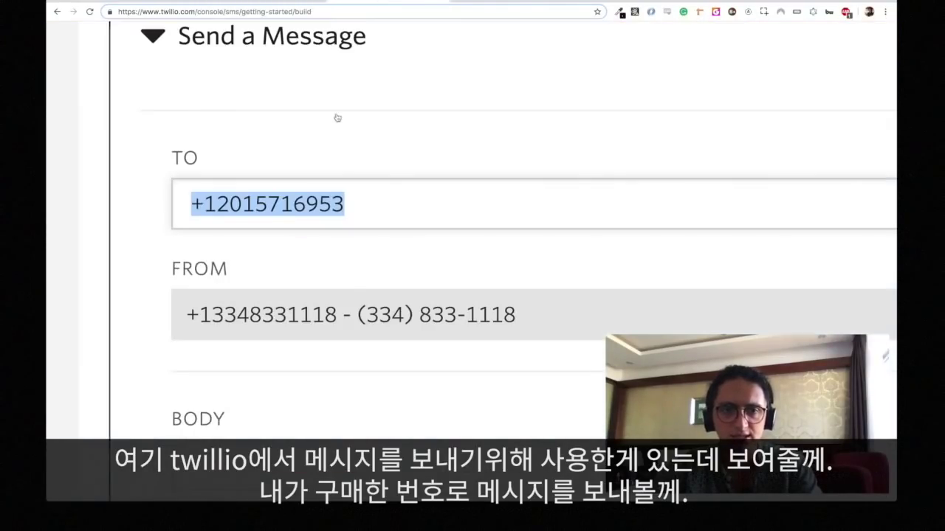
Step: Send the message with the body "I love my life!" and examine the request's response
left_click(250, 348)
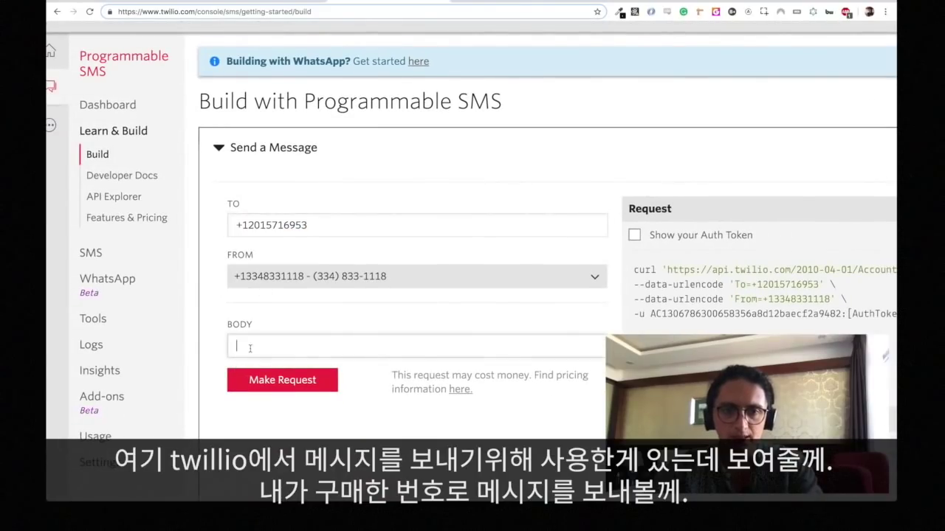
type("I love my life!")
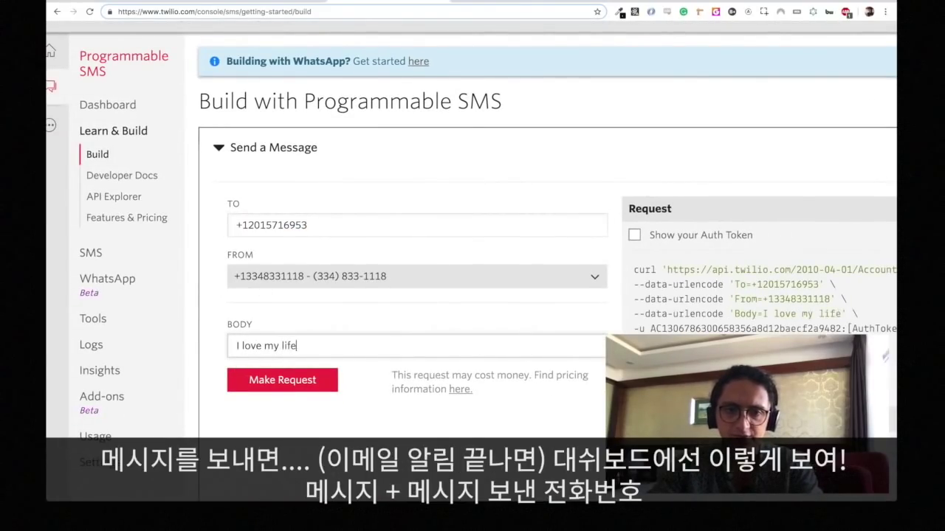
left_click(264, 381)
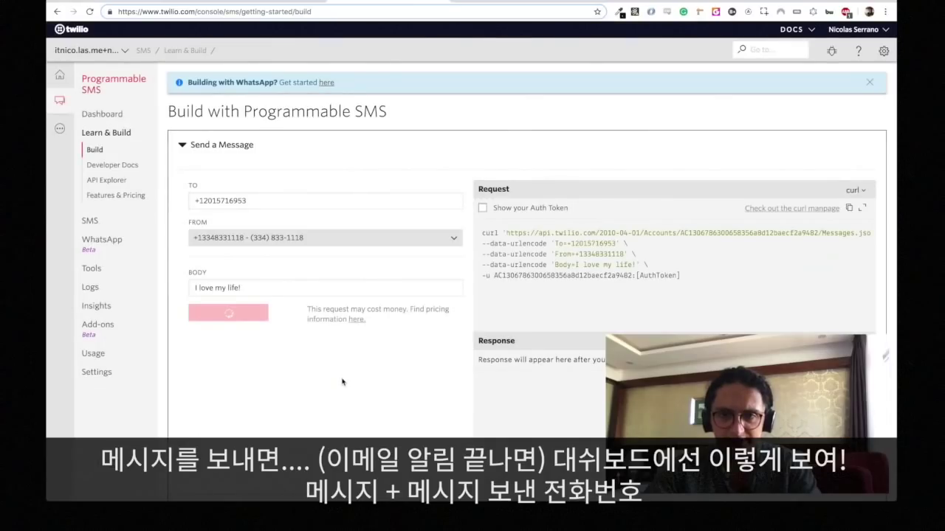
scroll(366, 319, "down", 6)
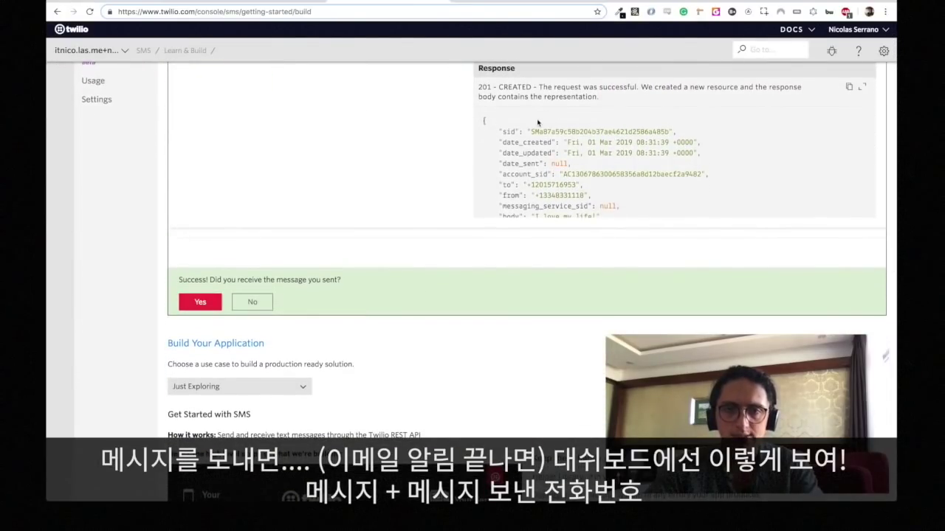
scroll(538, 123, "down", 4)
scroll(538, 123, "up", 4)
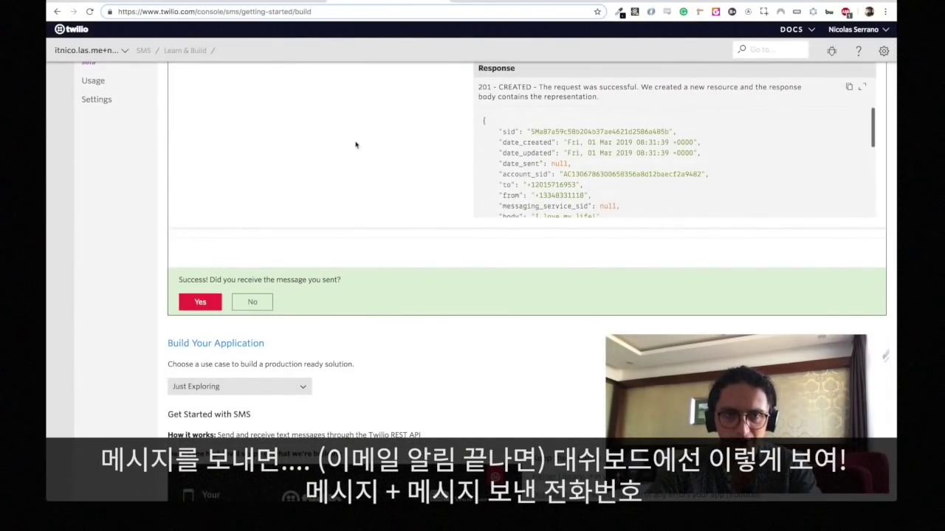
Step: Switch to Nomad Phone and reload the rented number's inbox to check for the sent message
left_click(267, 2)
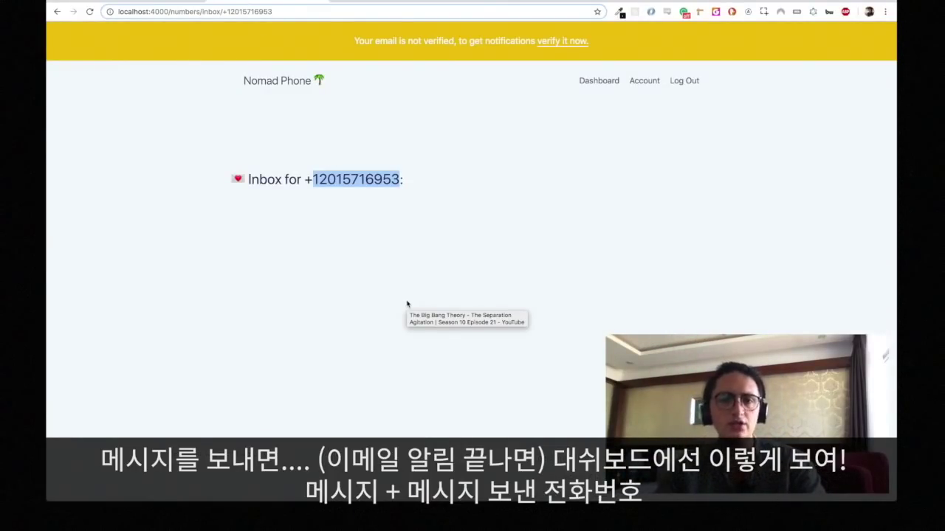
left_click(407, 303)
key("super+r")
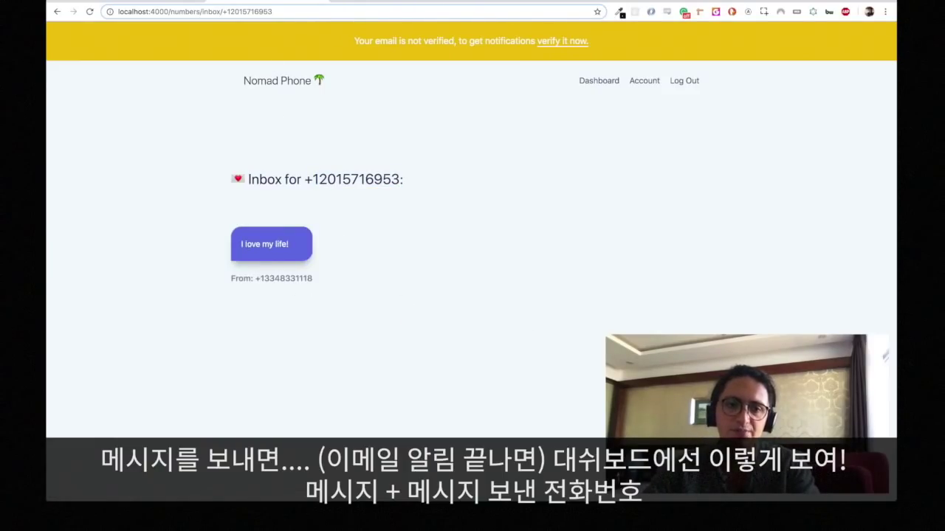
Step: Examine the received message and its sender number in the rented number's inbox
scroll(247, 245, "up", 5)
left_click_drag(233, 242, 422, 389)
left_click(405, 302)
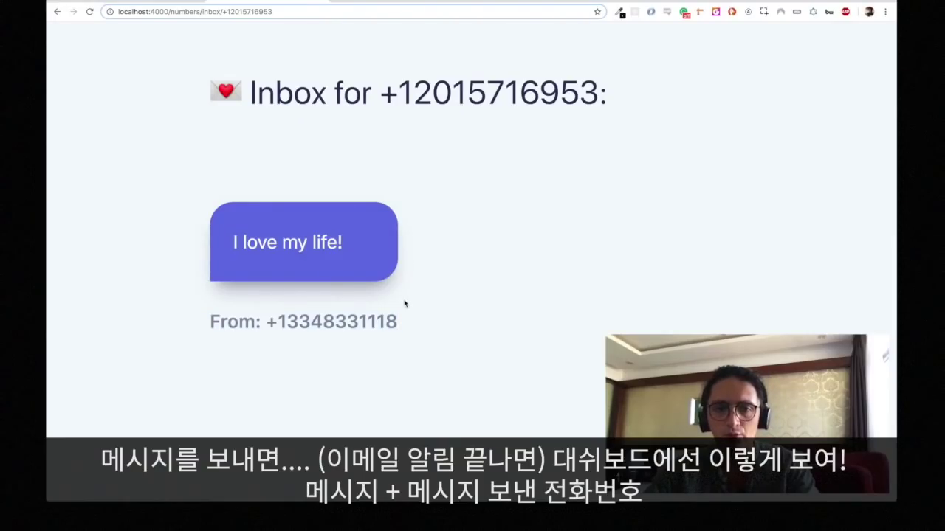
left_click_drag(409, 332, 267, 323)
left_click(269, 323)
scroll(301, 249, "down", 5)
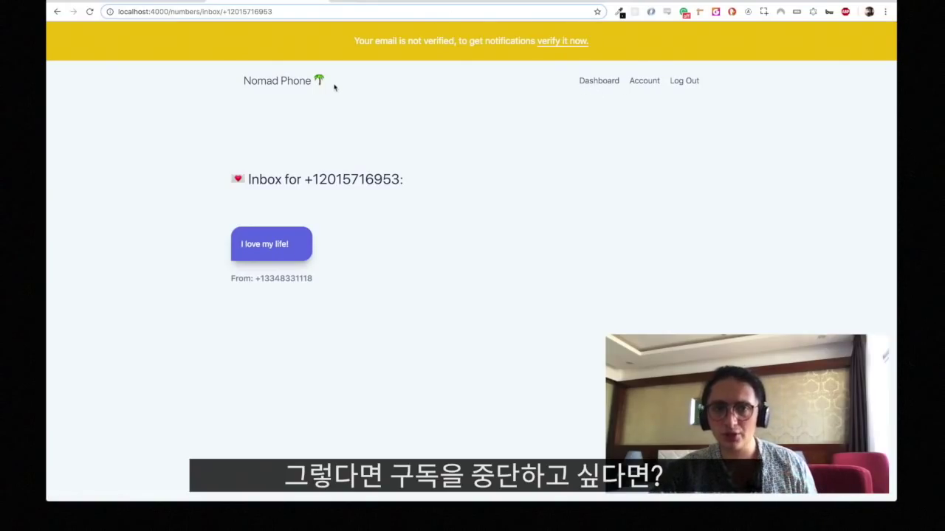
Step: Release the rented phone number from the Nomad Phone dashboard and confirm the release
left_click(595, 82)
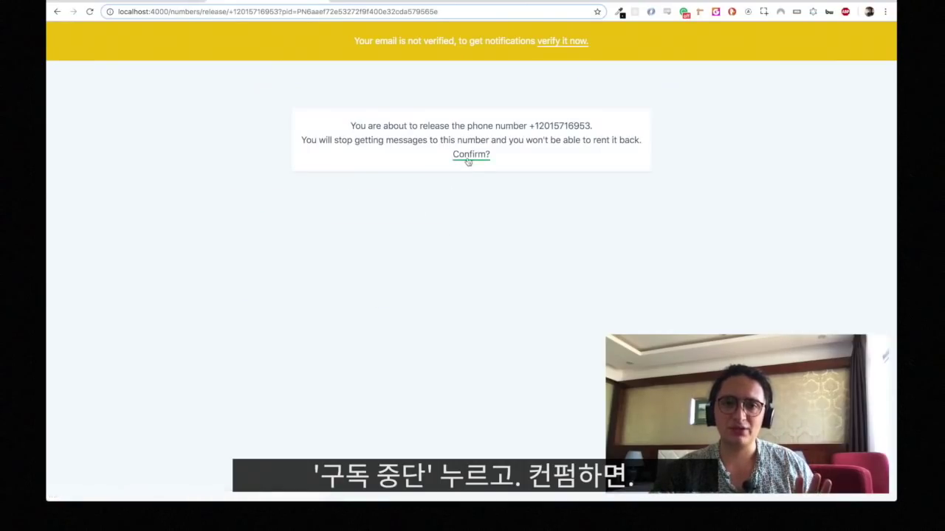
scroll(430, 127, "up", 5)
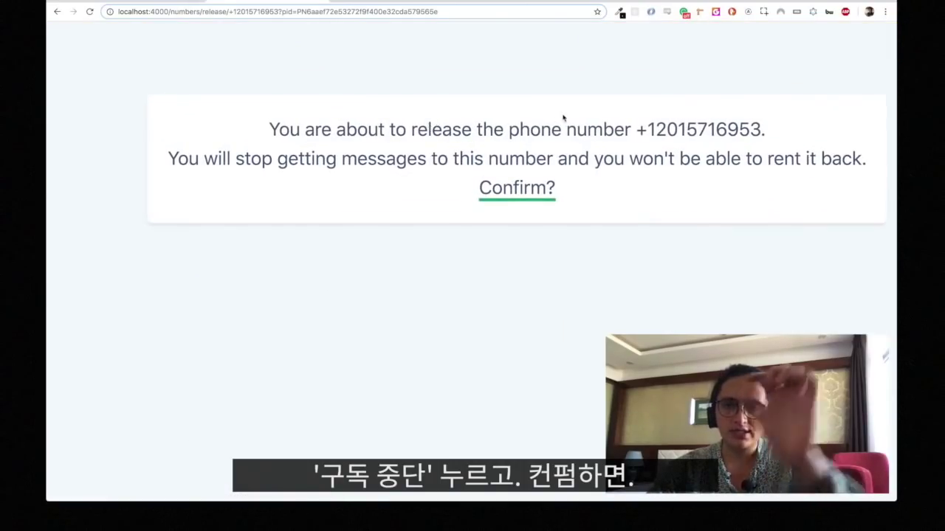
scroll(610, 122, "right", 2)
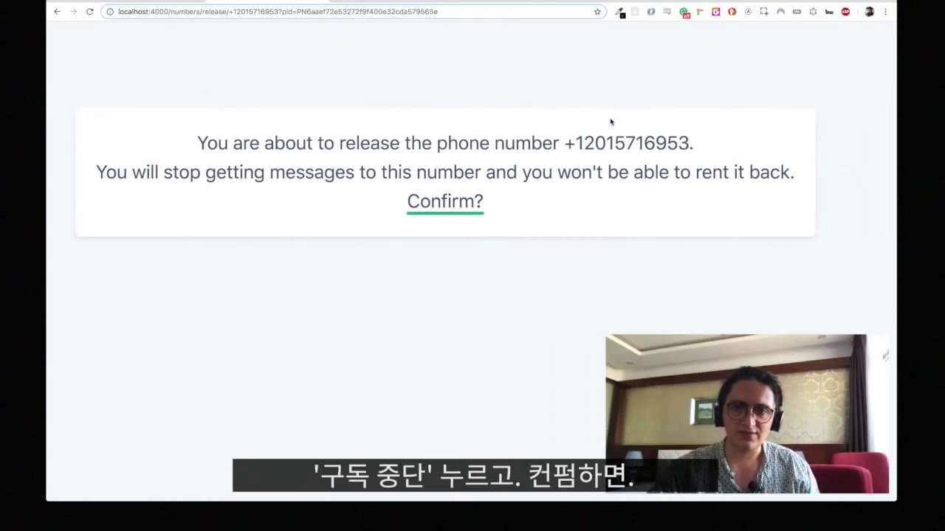
left_click(458, 211)
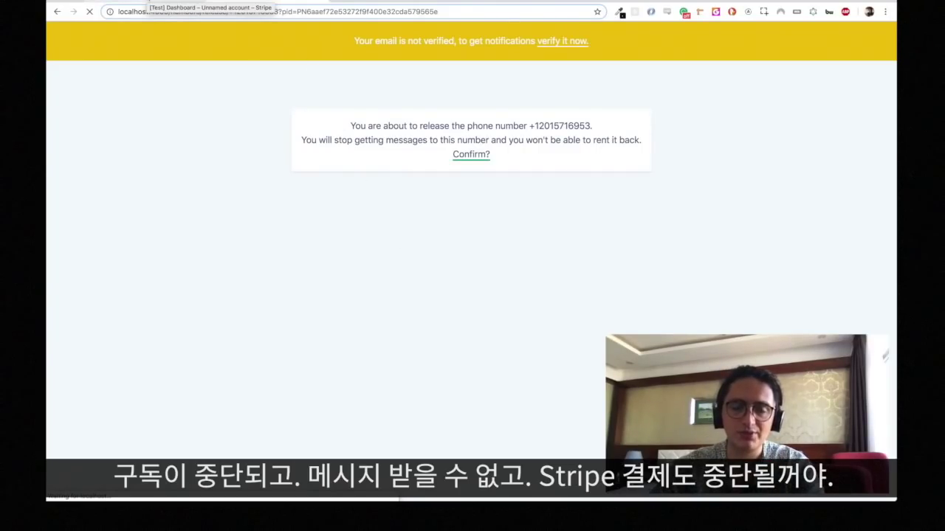
Step: Return to the Nomad Phone dashboard and read the notice about the released number
left_click(148, 1)
scroll(362, 155, "up", 1)
left_click(260, 2)
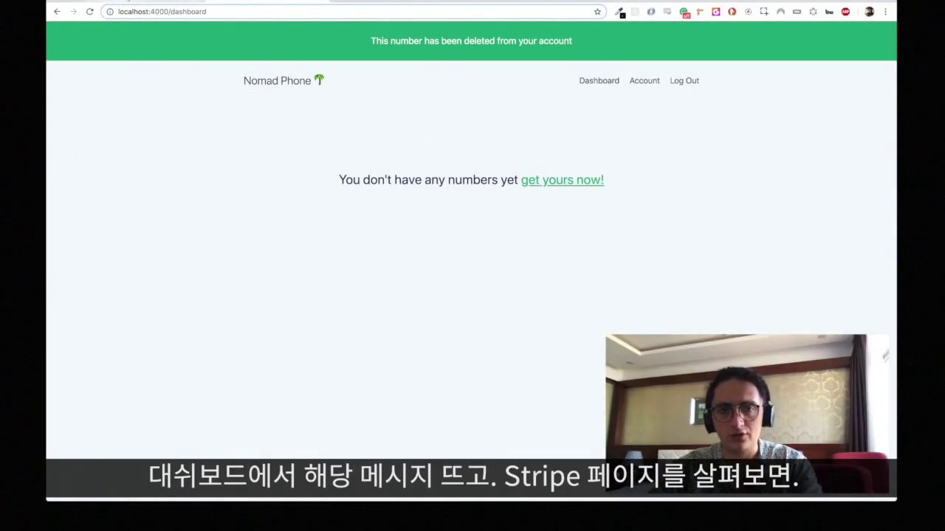
left_click_drag(391, 40, 592, 95)
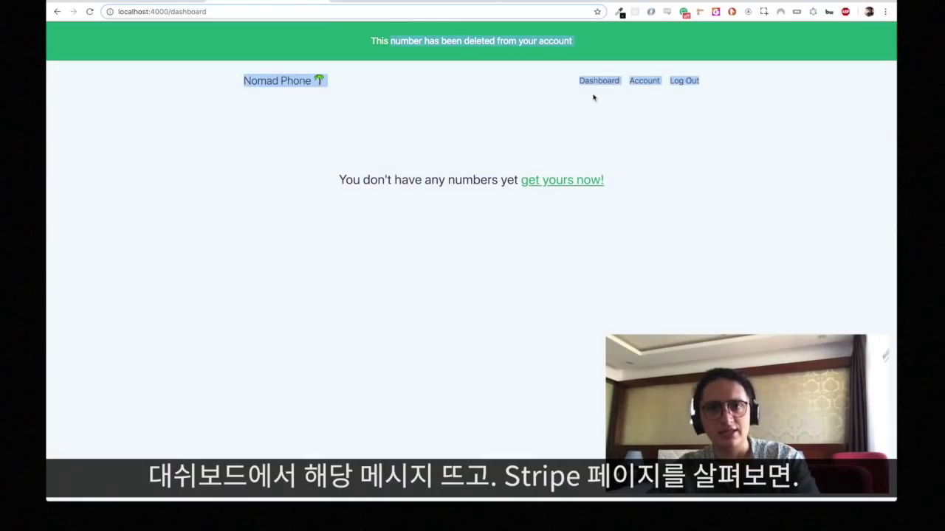
Step: Switch to Stripe, reload the customer's page and examine the history of the US Phone Number subscription
left_click(132, 3)
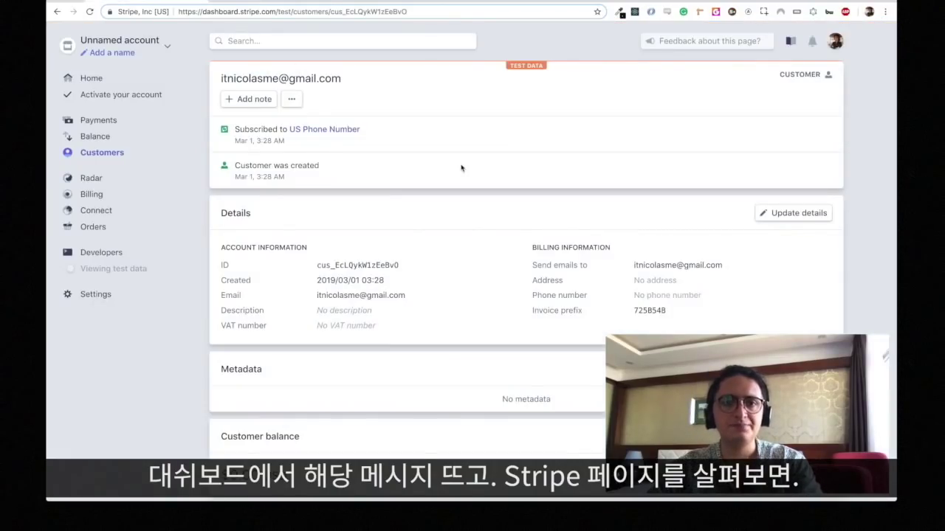
left_click(306, 129)
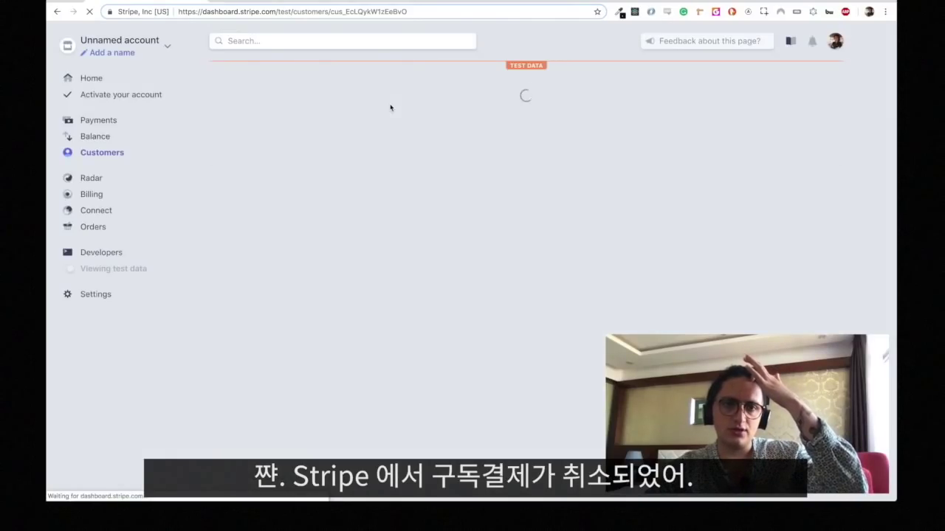
scroll(251, 124, "up", 5)
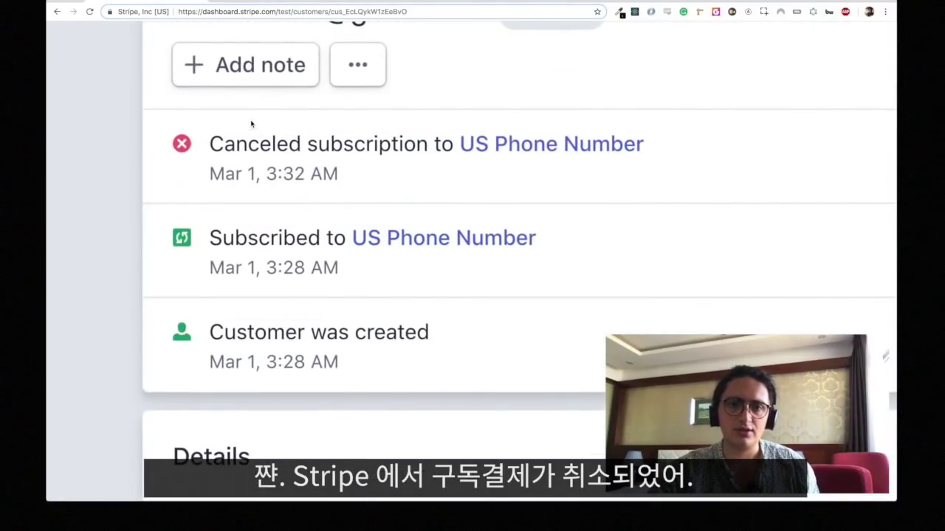
scroll(513, 141, "down", 5)
scroll(511, 149, "down", 5)
scroll(309, 321, "up", 5)
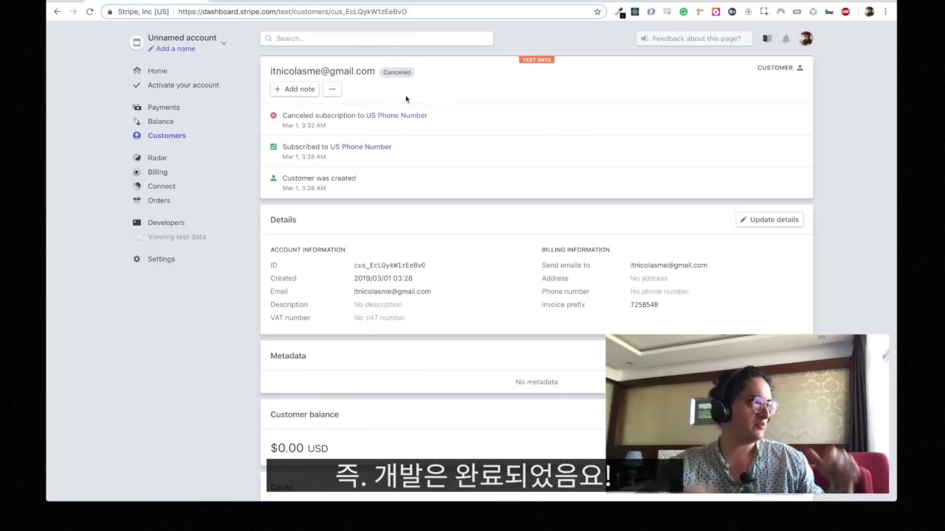
Step: Switch to the code editor to look through stripe.ts and index.ts, and return to the Stripe customer page
key("ctrl+Up")
left_click(614, 160)
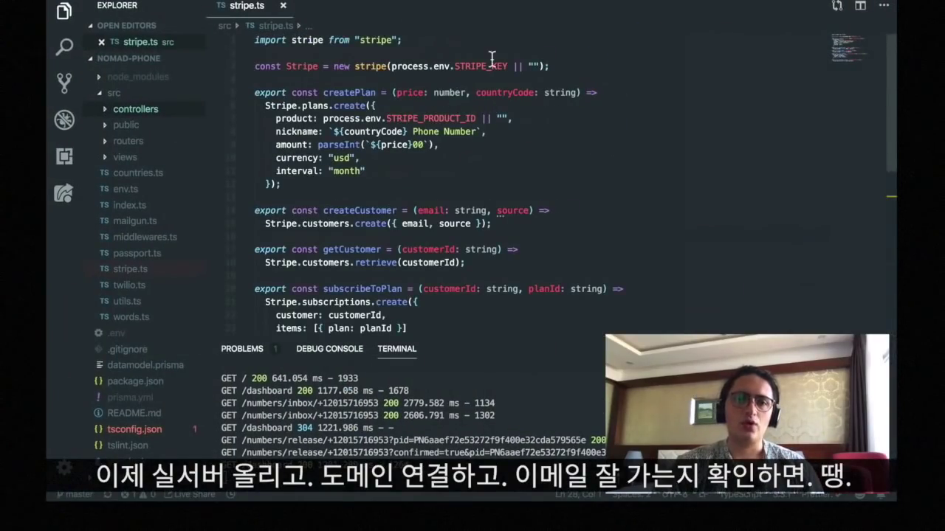
scroll(450, 77, "down", 9)
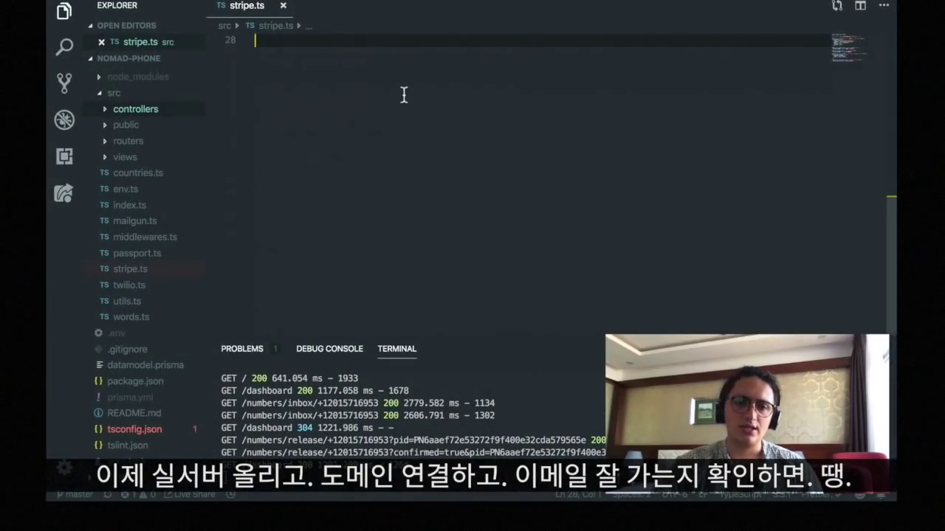
left_click(130, 205)
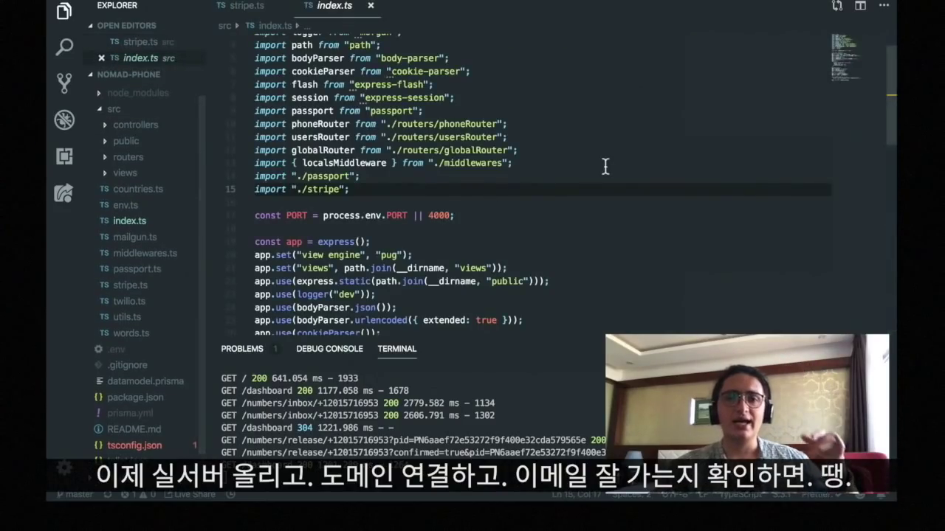
key("ctrl+Up")
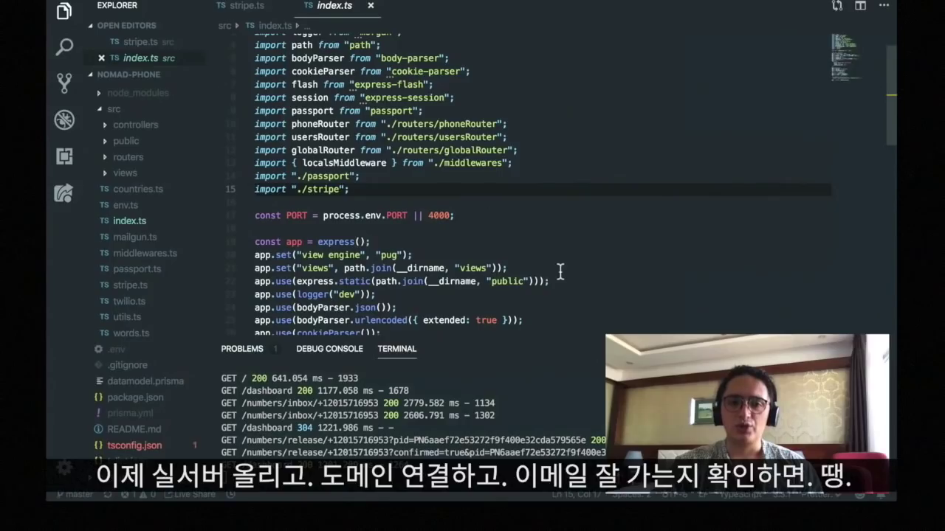
key("ctrl+Up")
left_click(588, 341)
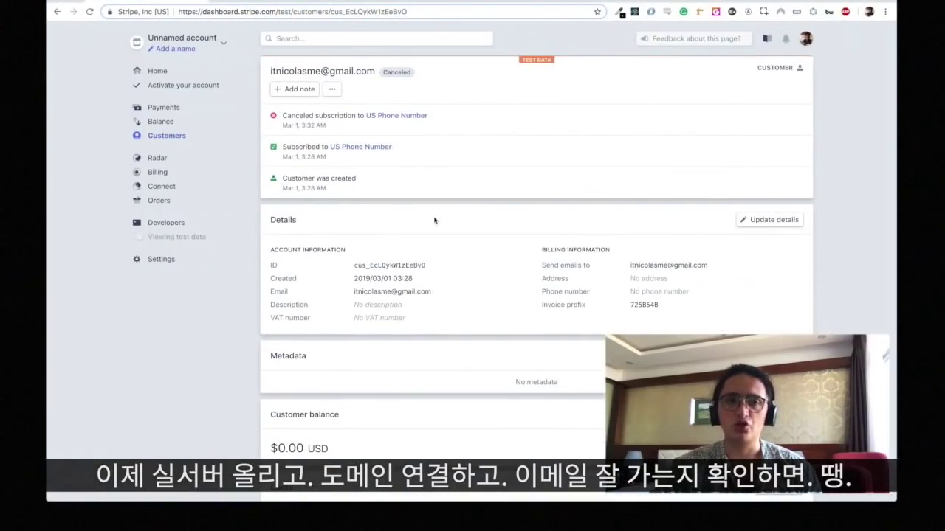
Step: Switch to the Nomad Phone dashboard and narrow its browser window to a phone-like width
left_click(245, 2)
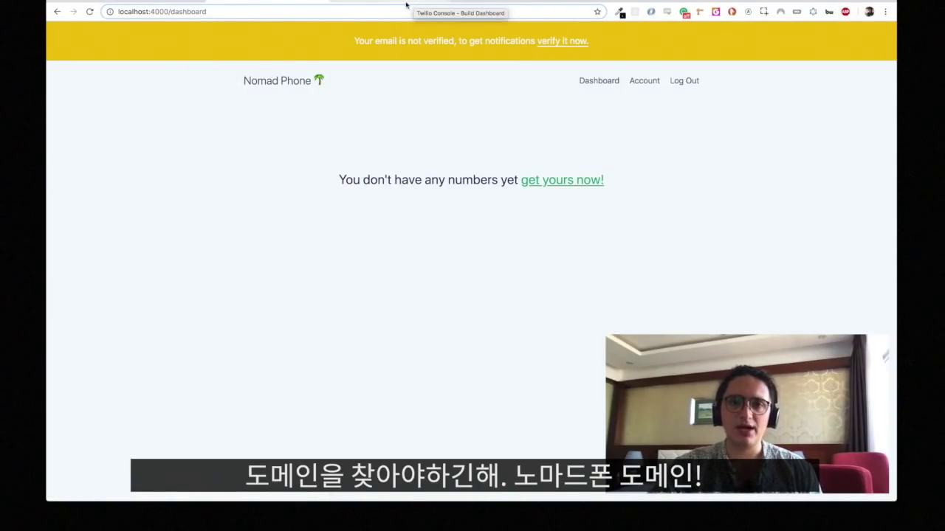
left_click_drag(48, 189, 694, 189)
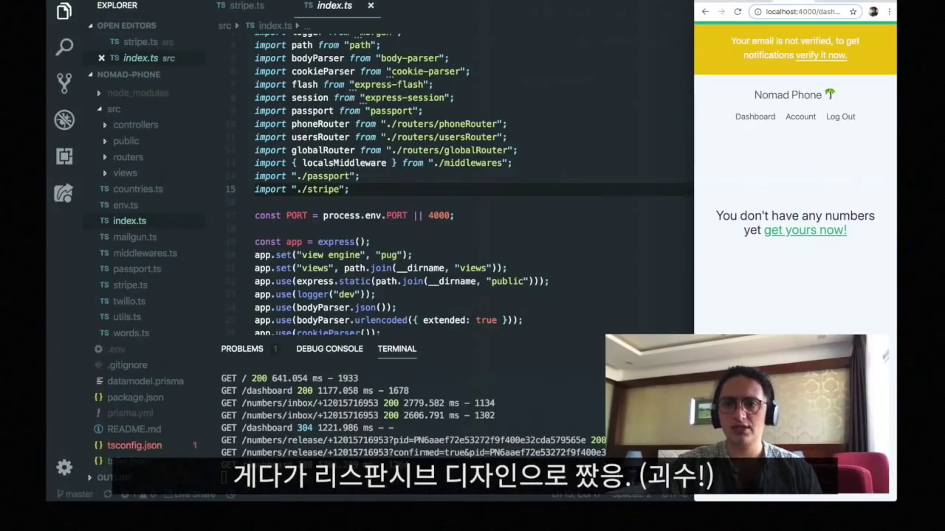
Step: Log out of Nomad Phone and try the country chooser on the home page in the narrow layout
left_click(839, 116)
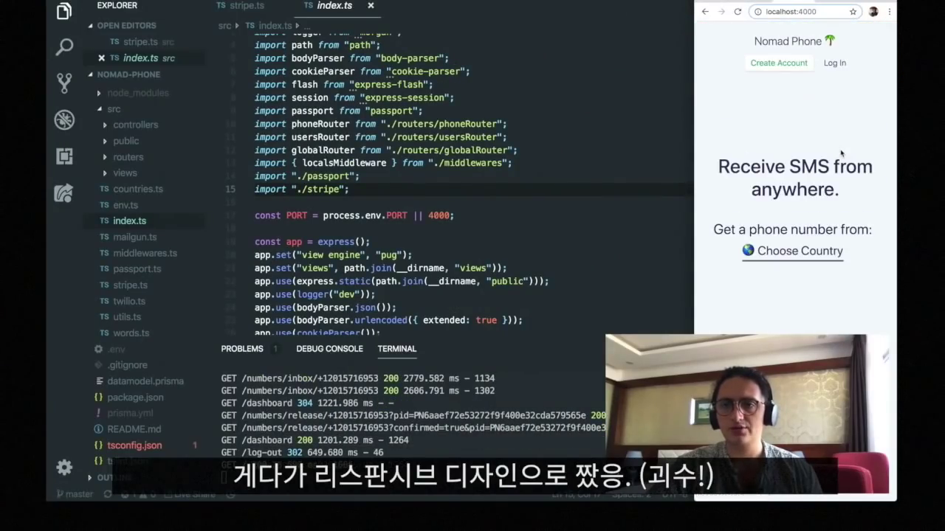
left_click(792, 249)
left_click(790, 331)
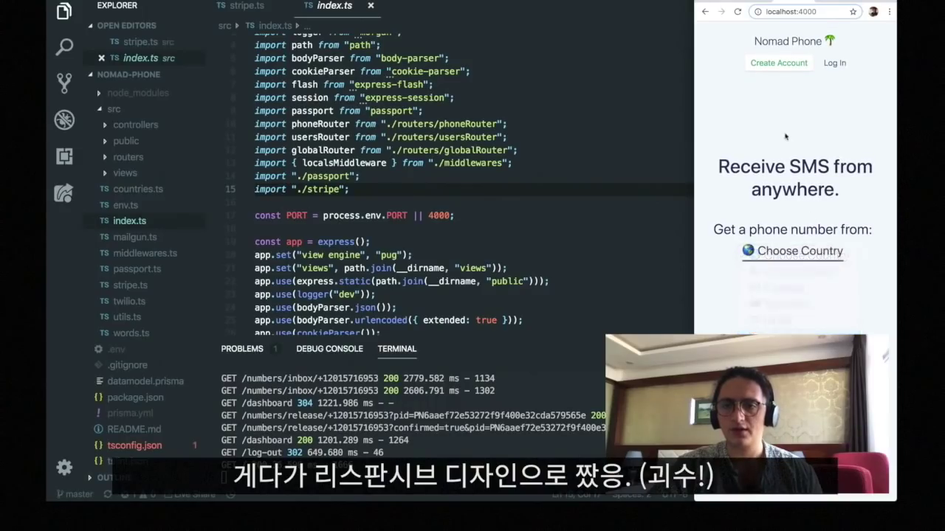